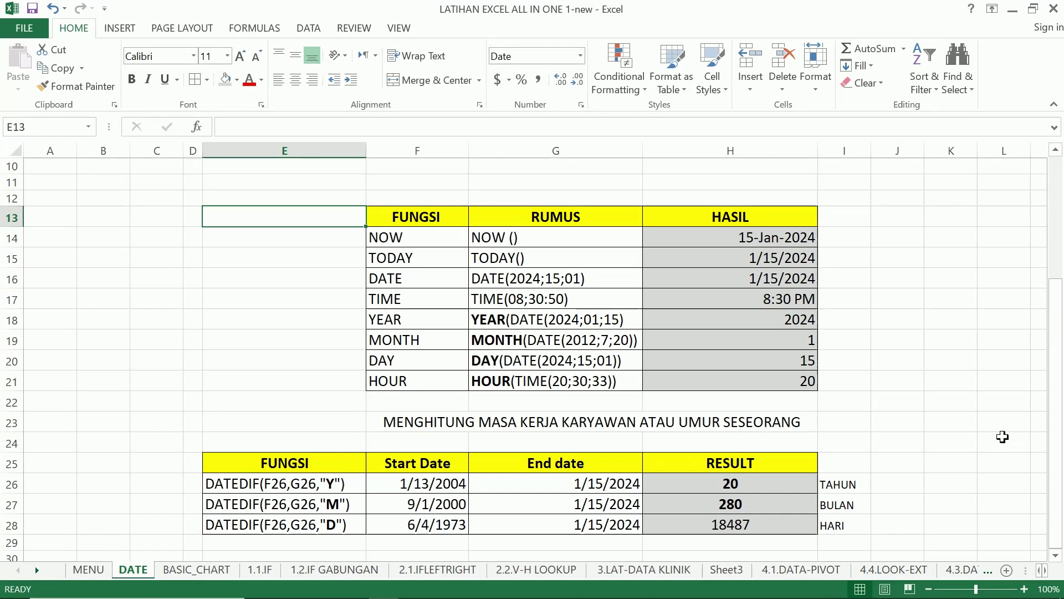
Clear the existing results in the HASIL column, cells H14 to H21, of the date function table.
scroll(494, 266, "up", 1)
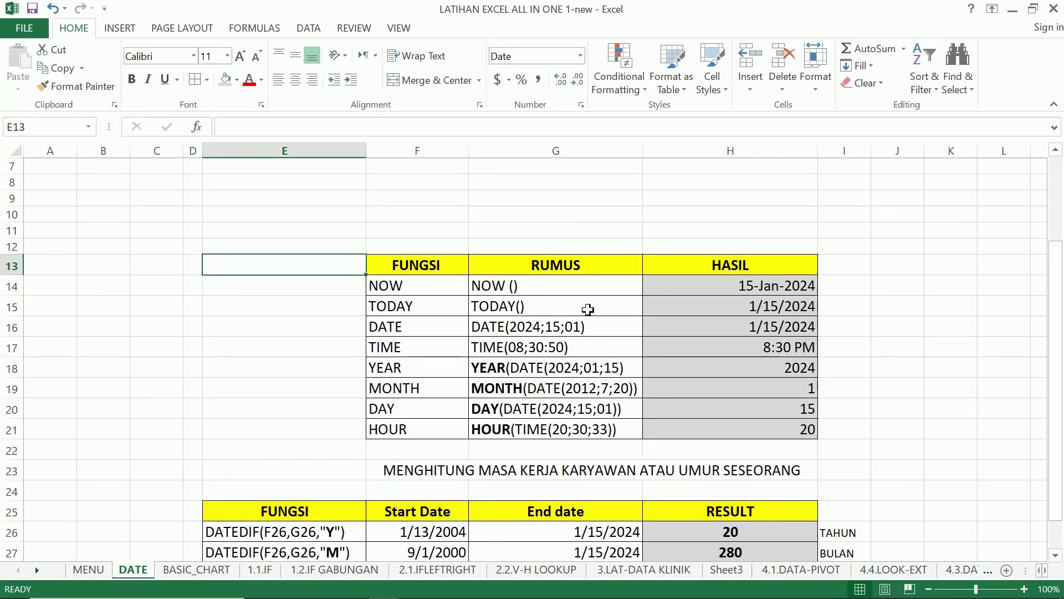
left_click(450, 209)
left_click_drag(775, 283, 773, 428)
key("Delete")
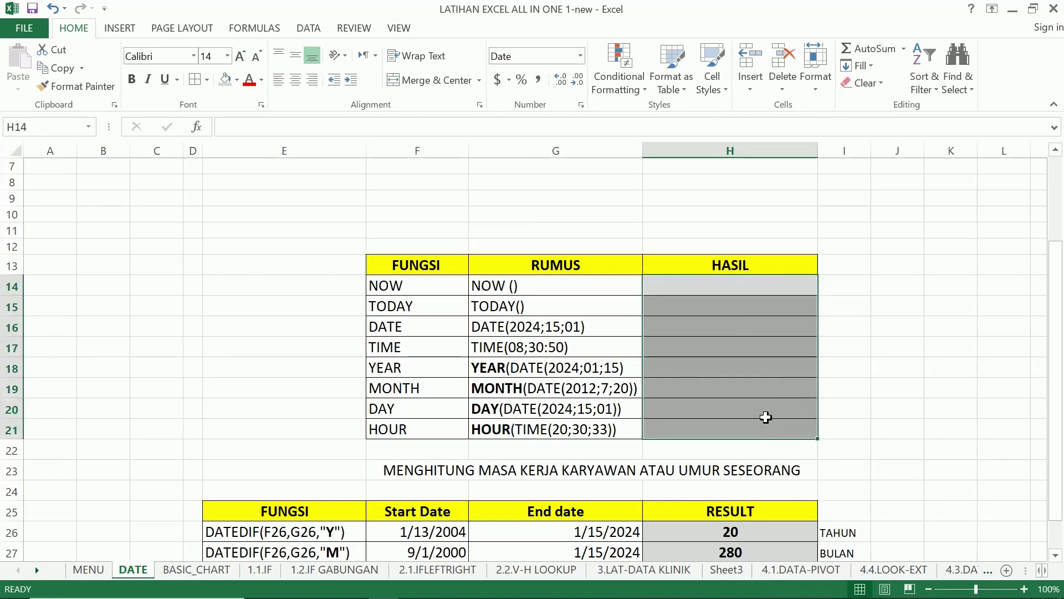
Enter the formula =NOW() in the HASIL cell H14 of the NOW row.
left_click(739, 368)
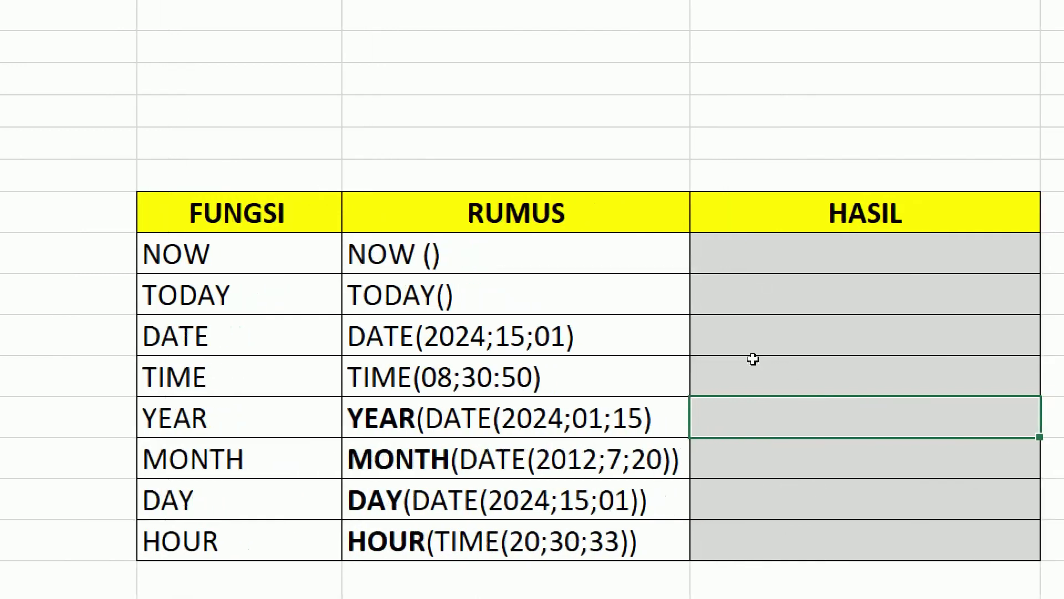
key("Up")
key("Up")
key("Up")
key("Up")
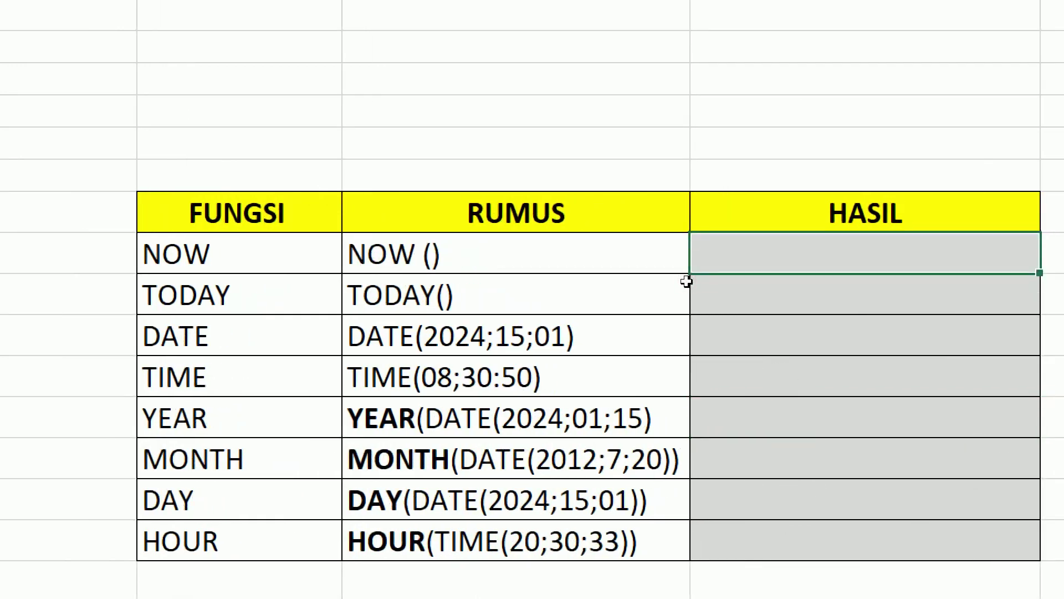
type("=")
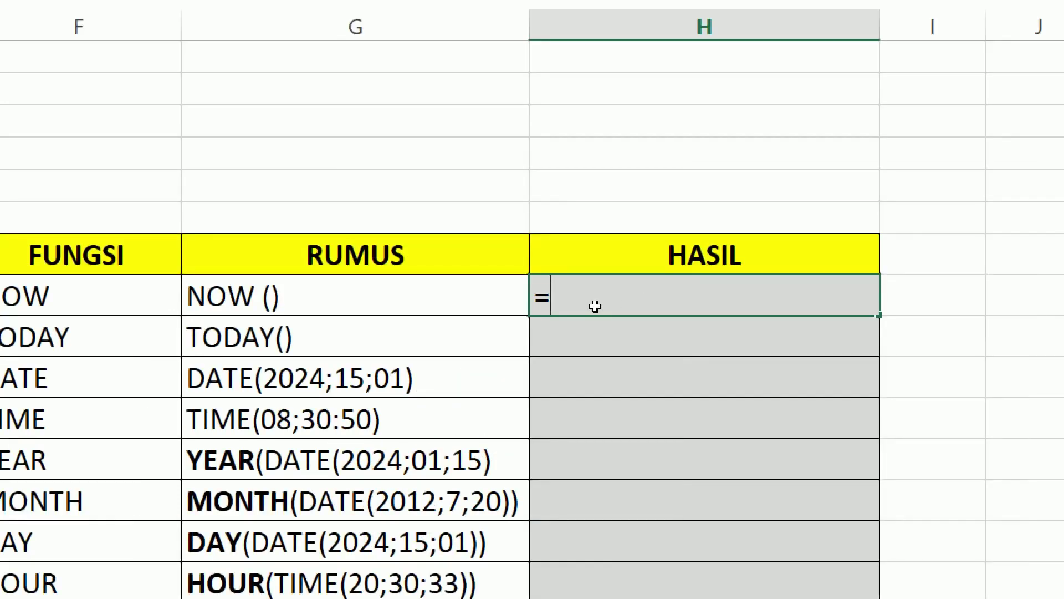
type("NOW")
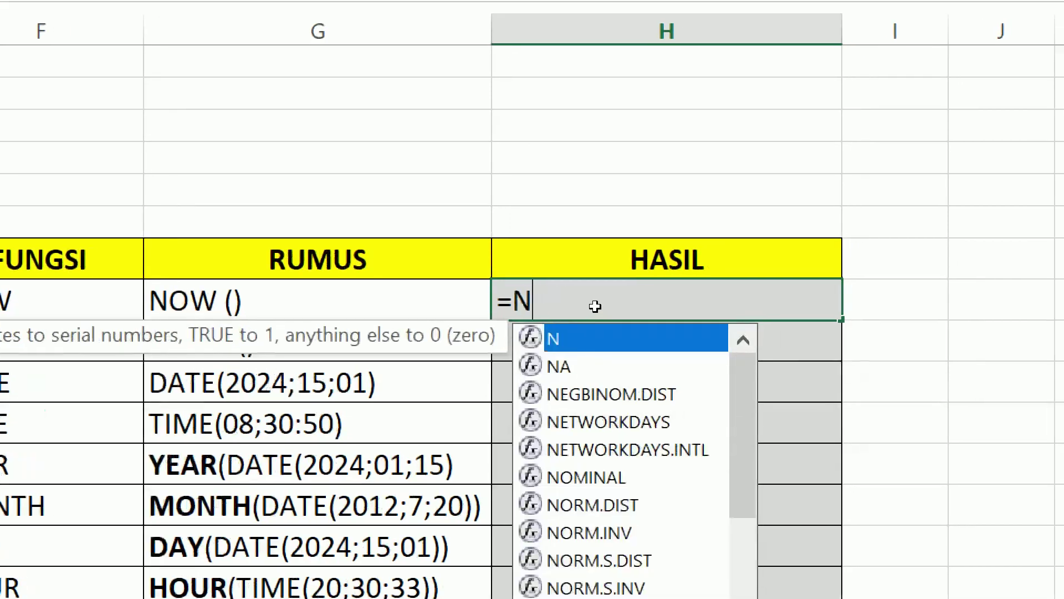
type("(")
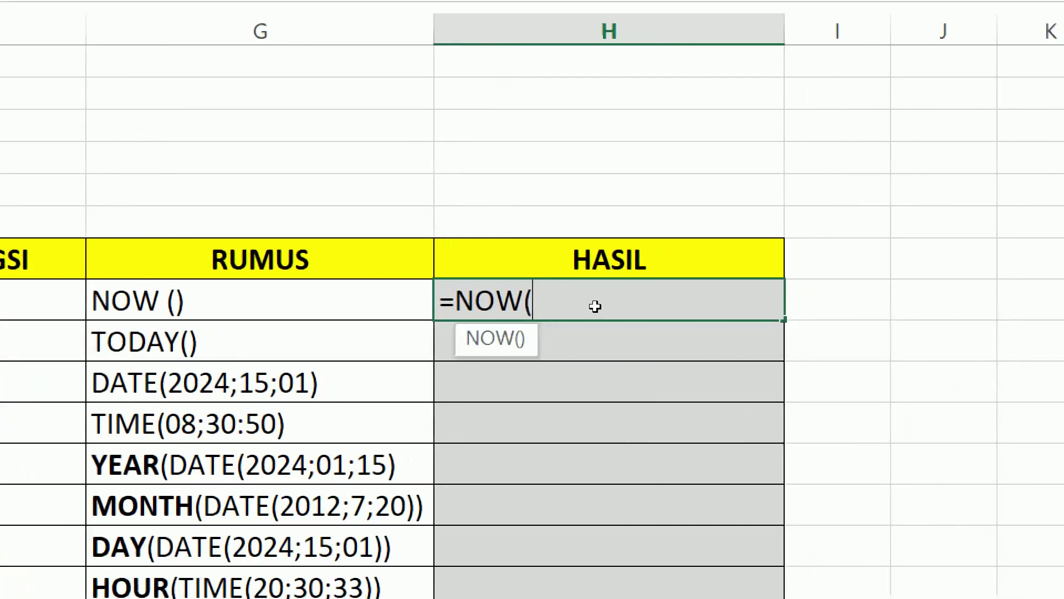
type(")")
key("Return")
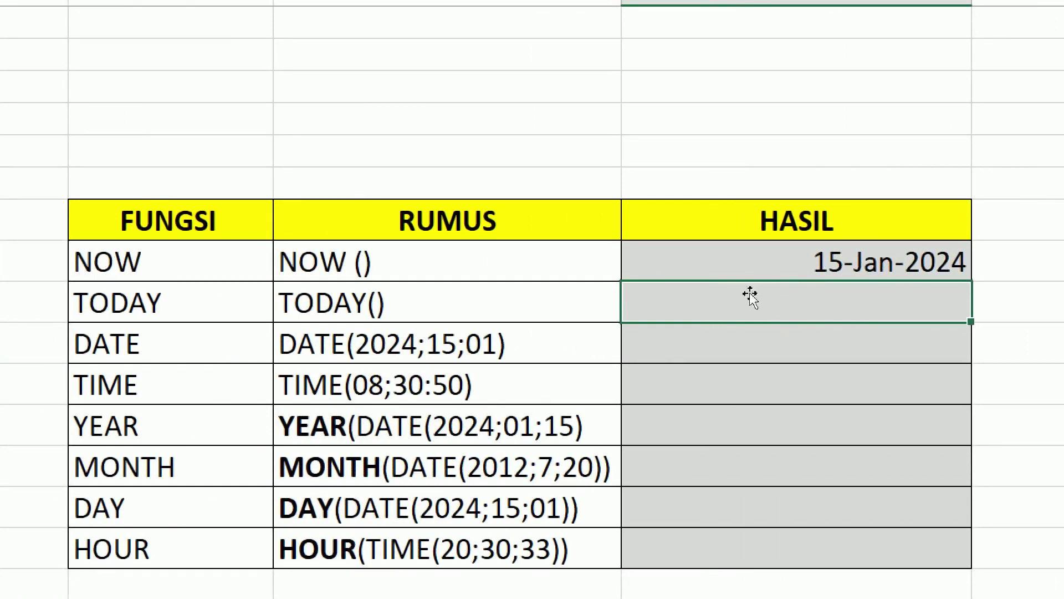
Enter the formula =TODAY() in the HASIL cell H15 of the TODAY row.
left_click(496, 307)
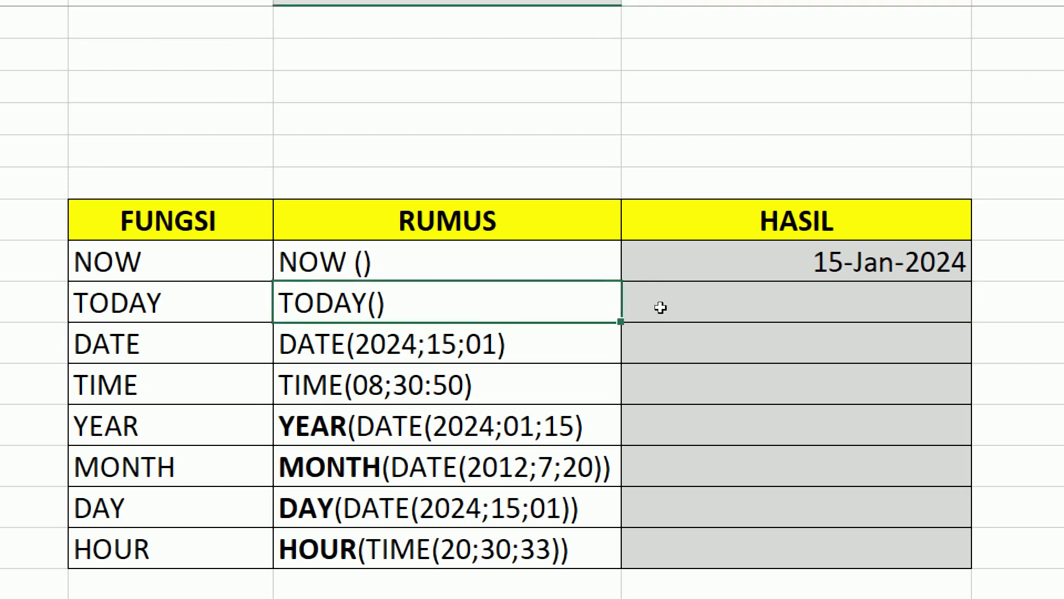
left_click(726, 306)
type("=T")
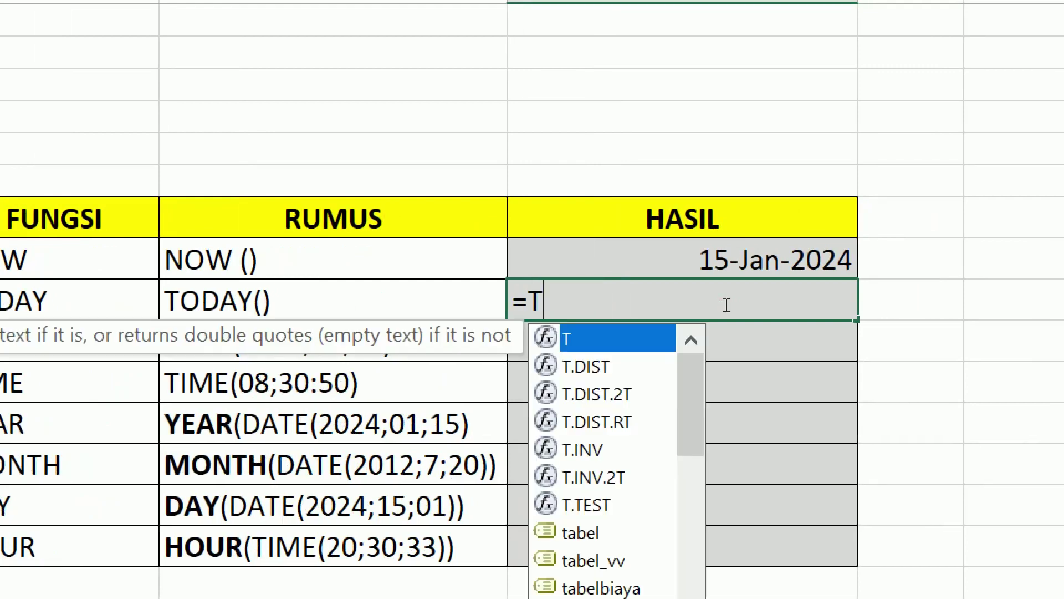
type("ODAY(")
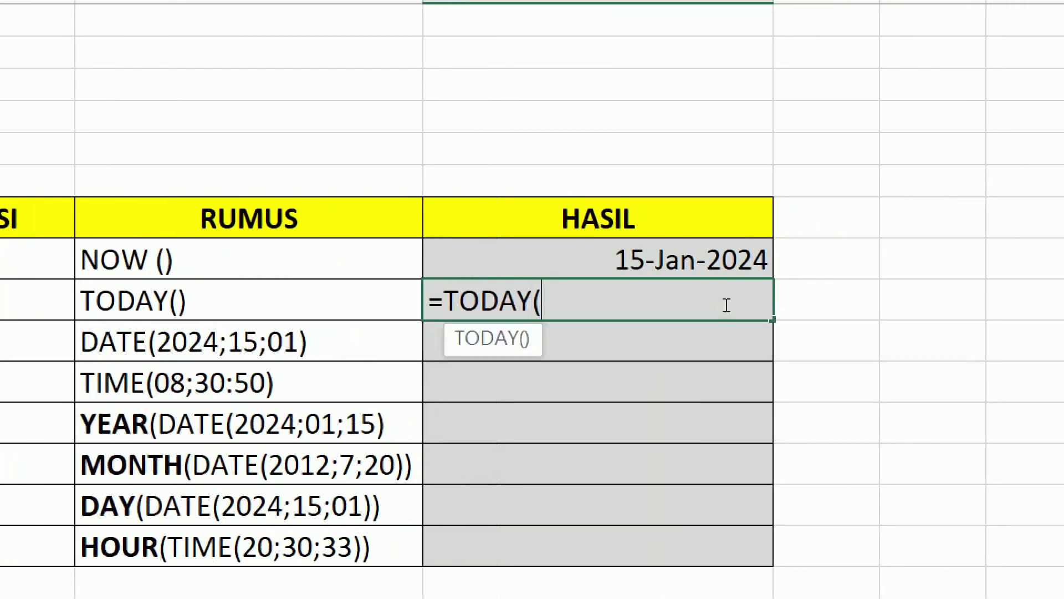
type(")")
key("Return")
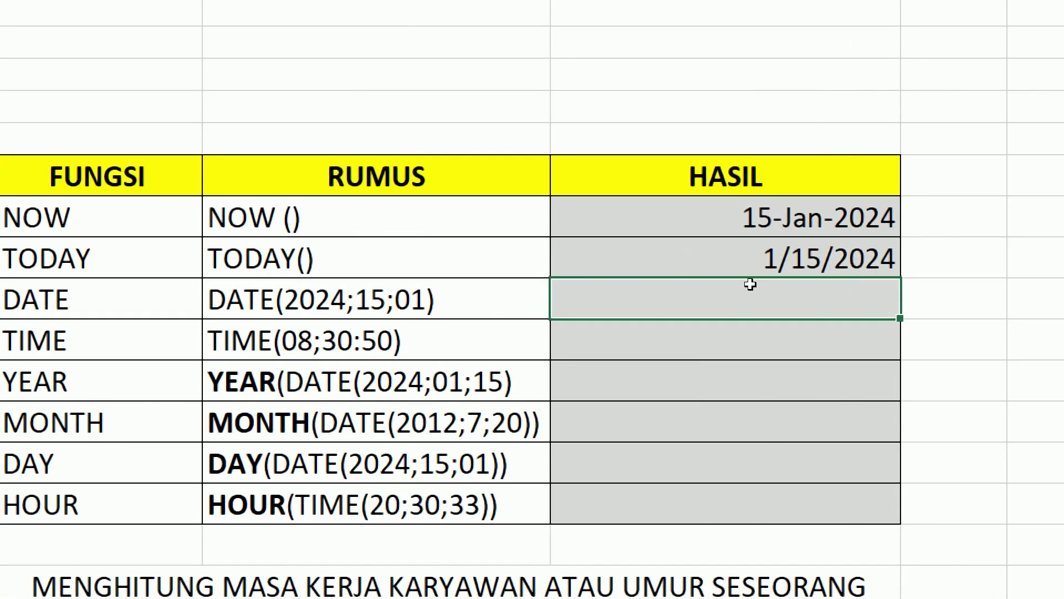
key("Up")
left_click(763, 286)
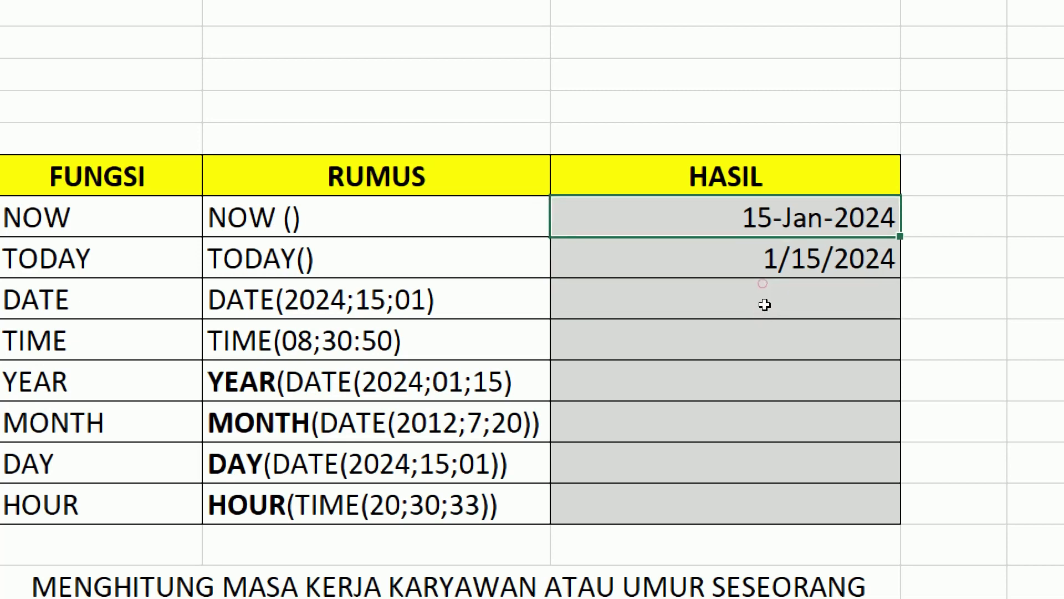
left_click(766, 306)
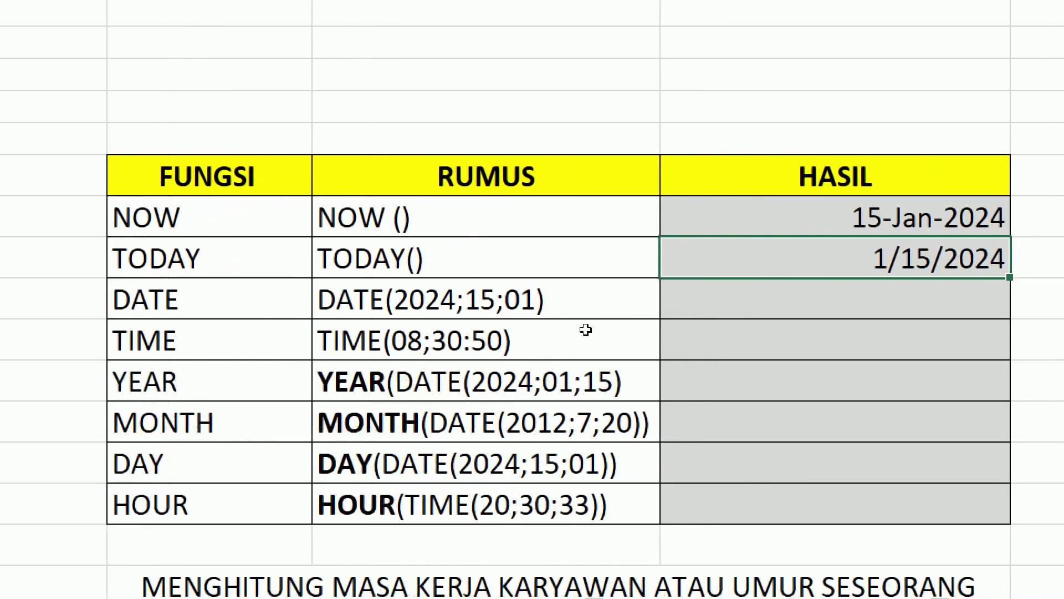
Enter the formula =DATE(2024,01,15) in the HASIL cell H16 of the DATE row.
left_click(720, 324)
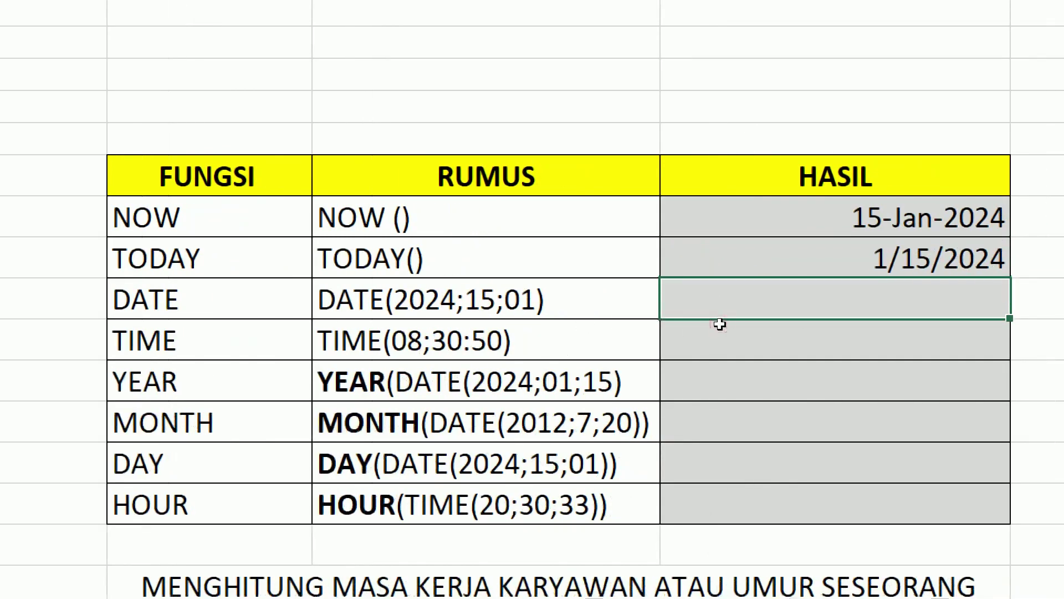
type("=")
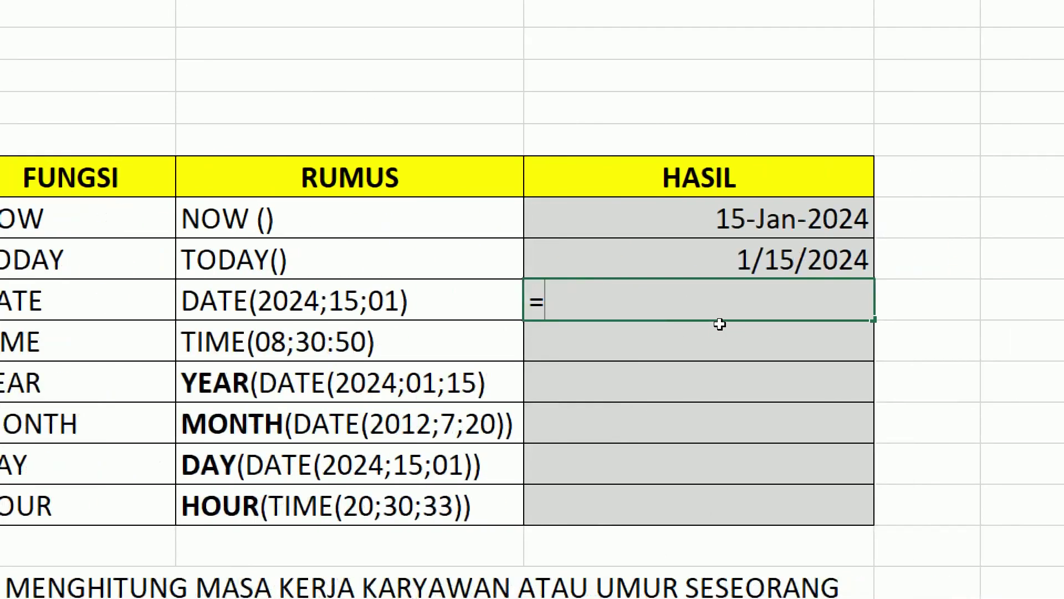
type("DATE")
type("(")
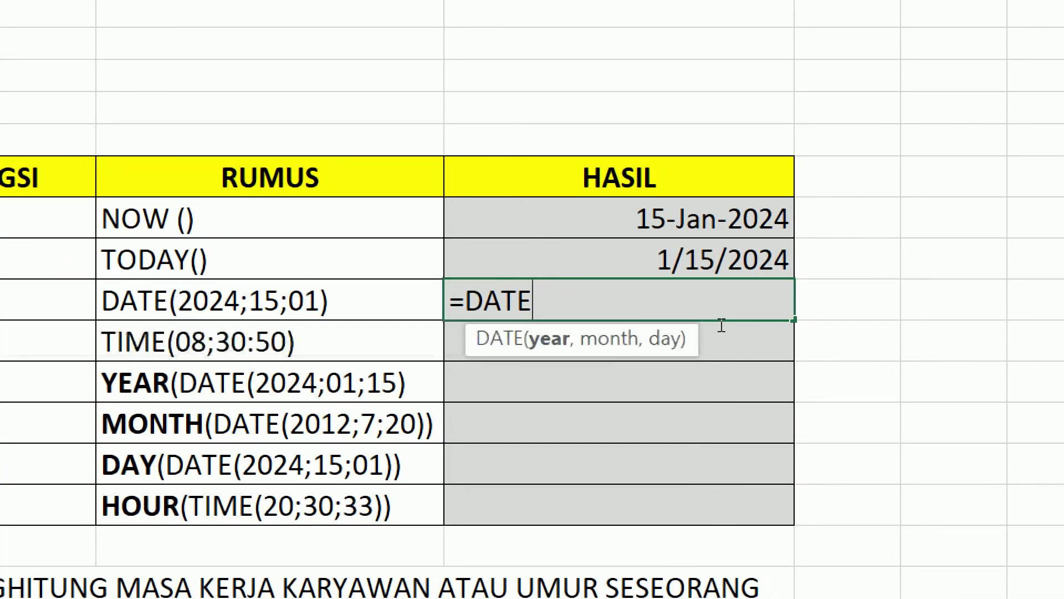
type("20")
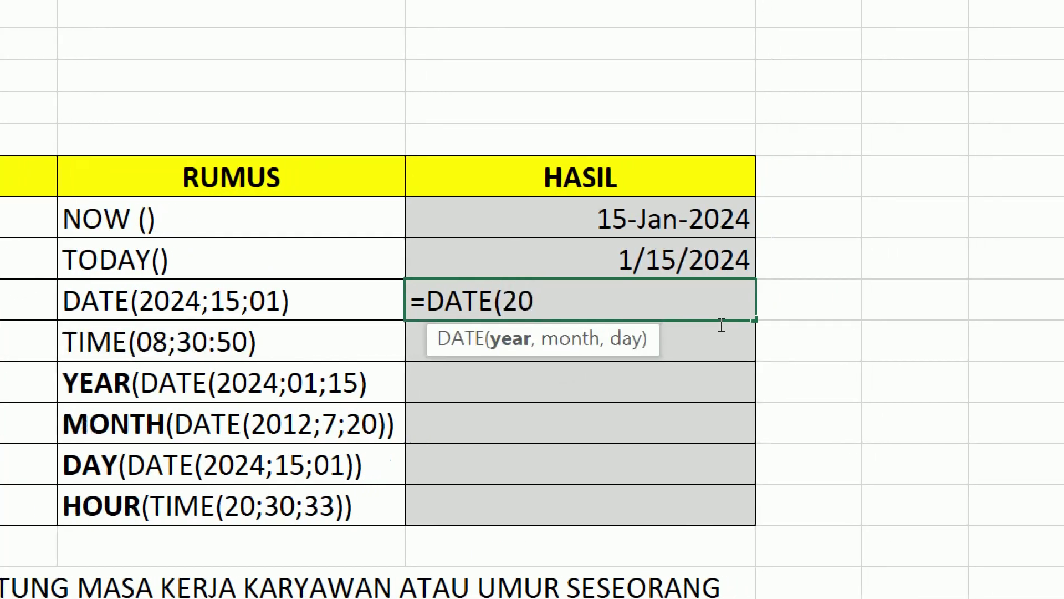
type("24")
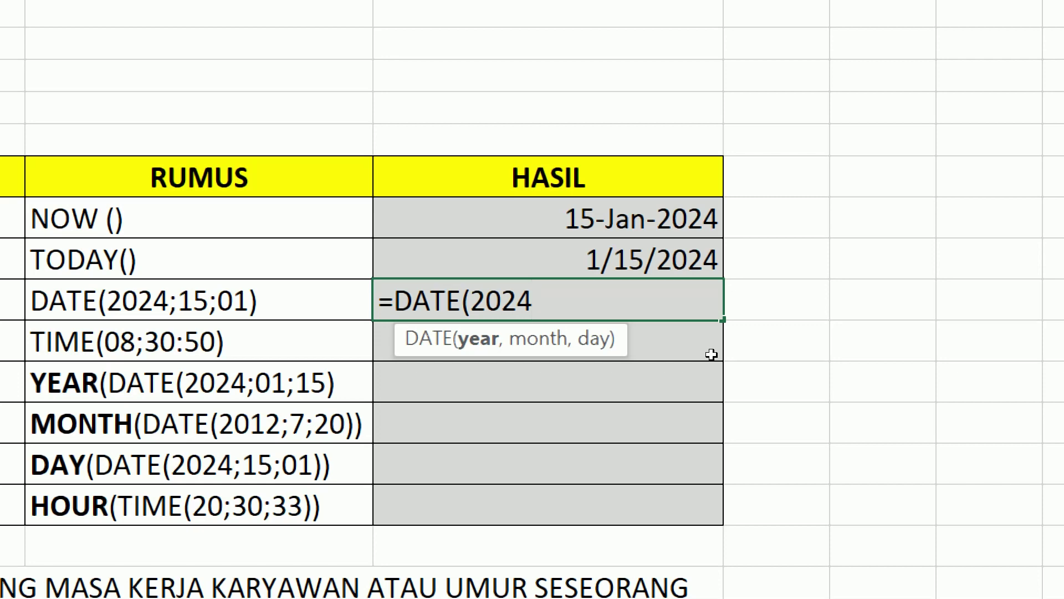
type(",")
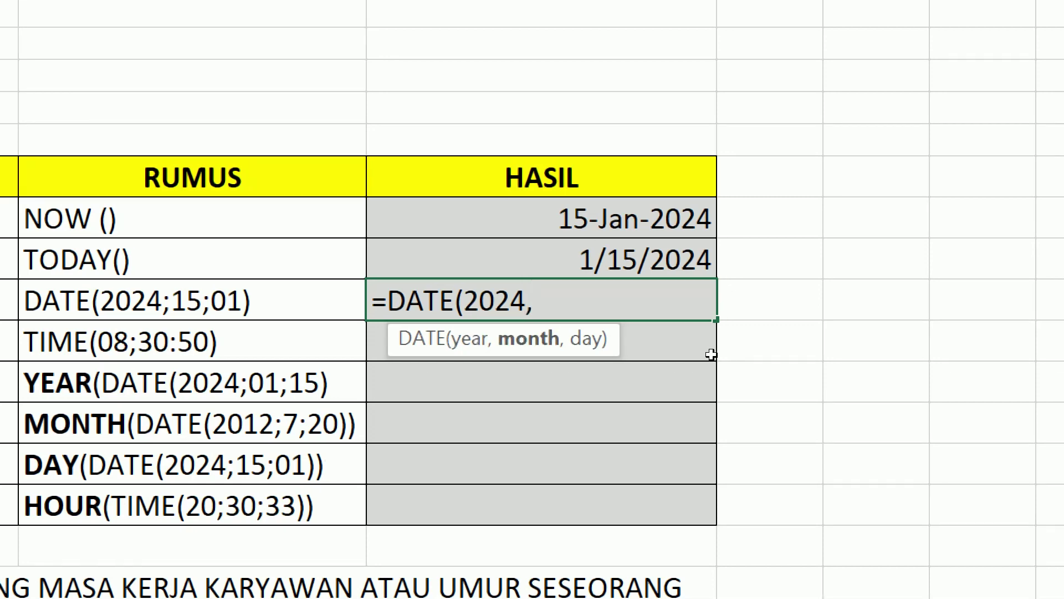
type("01")
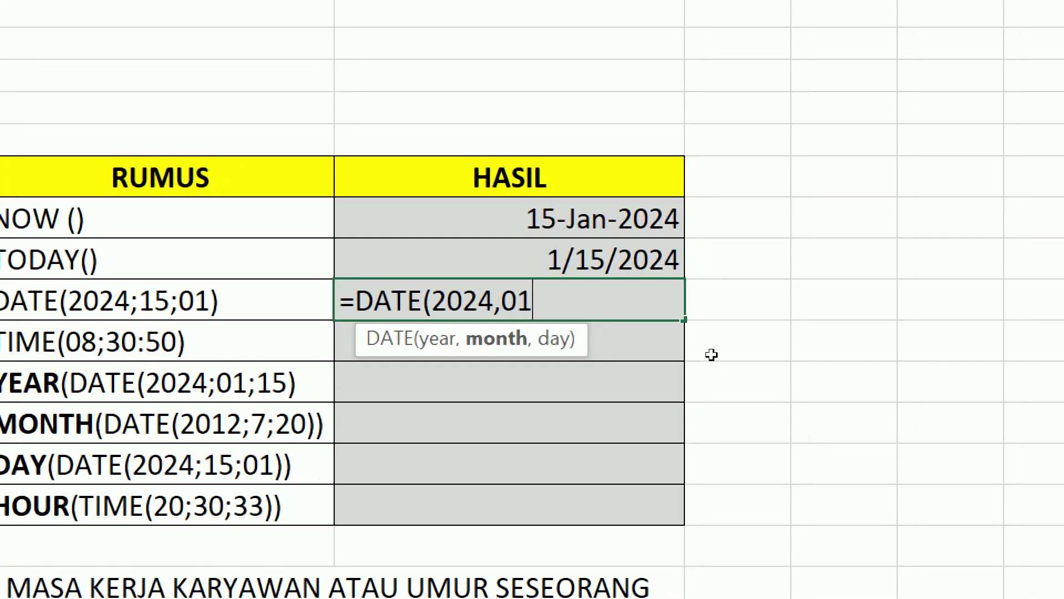
type(",15")
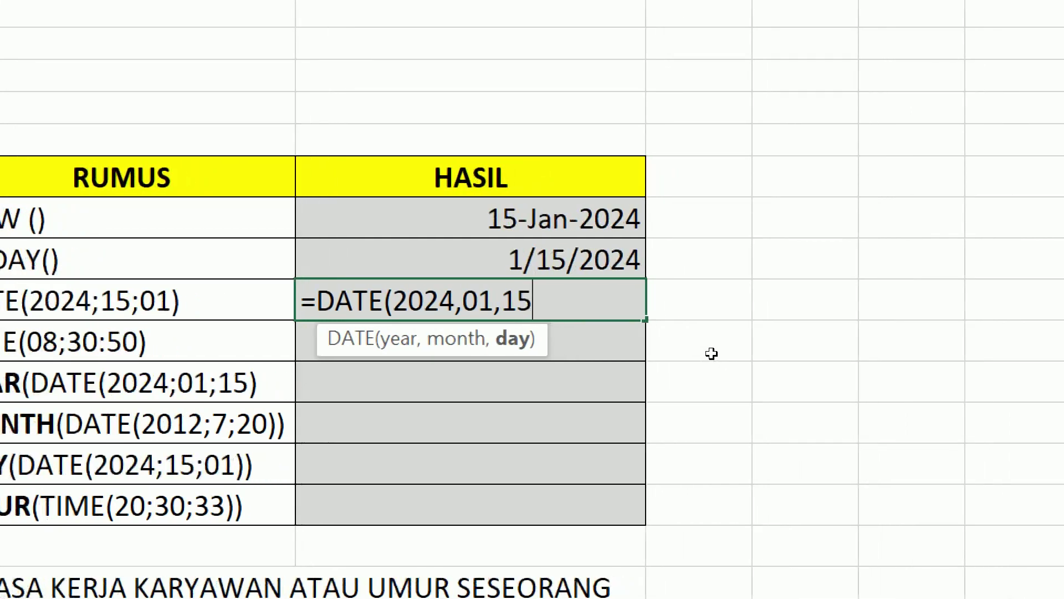
type(")")
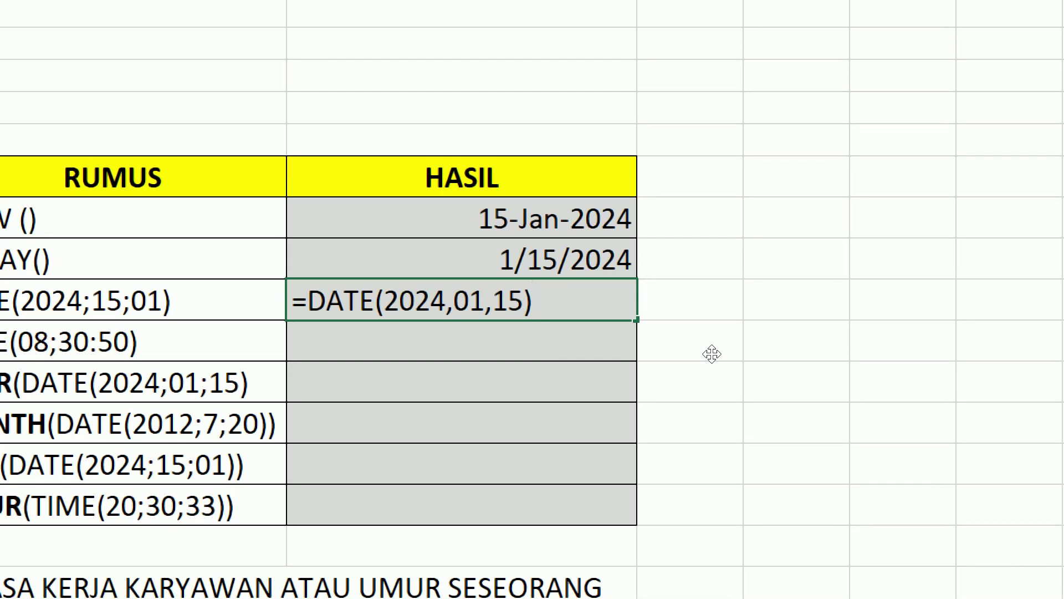
key("Return")
key("Up")
key("Up")
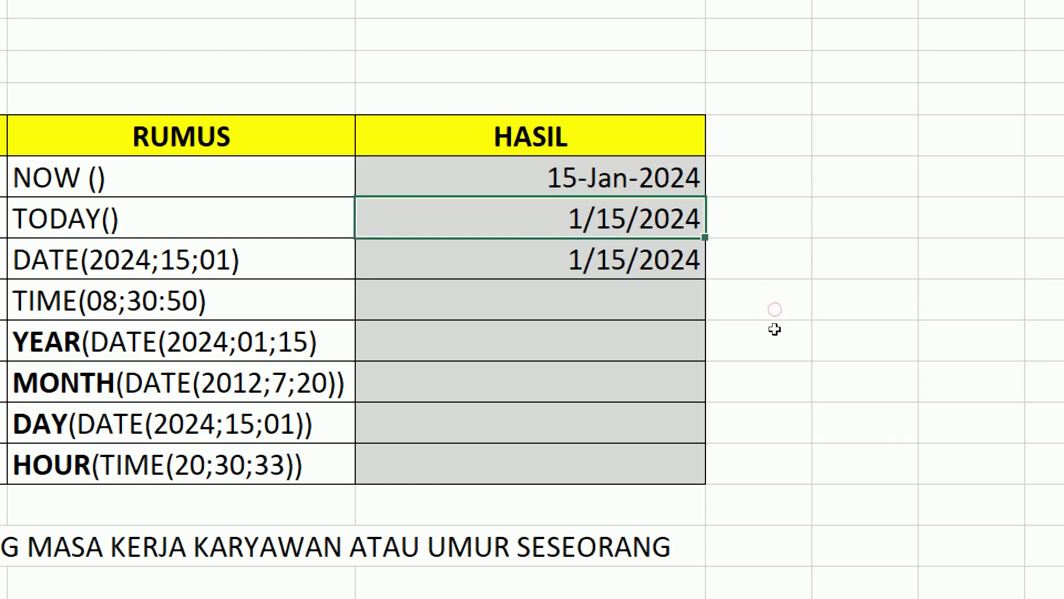
Enter the formula =TIME(20,30,33) in the HASIL cell H17 of the TIME row.
key("Down")
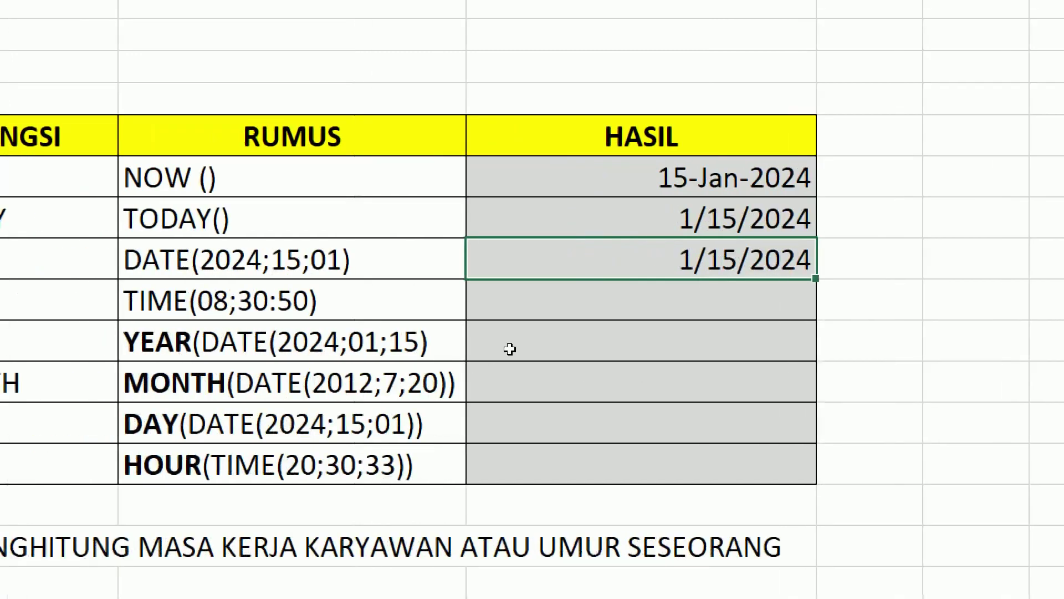
key("Down")
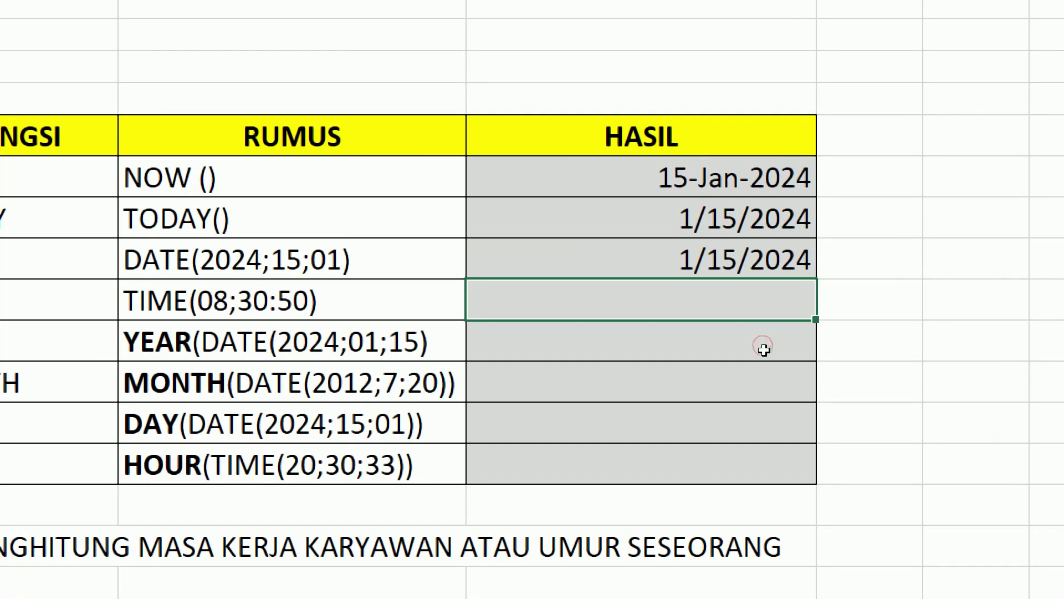
type("=")
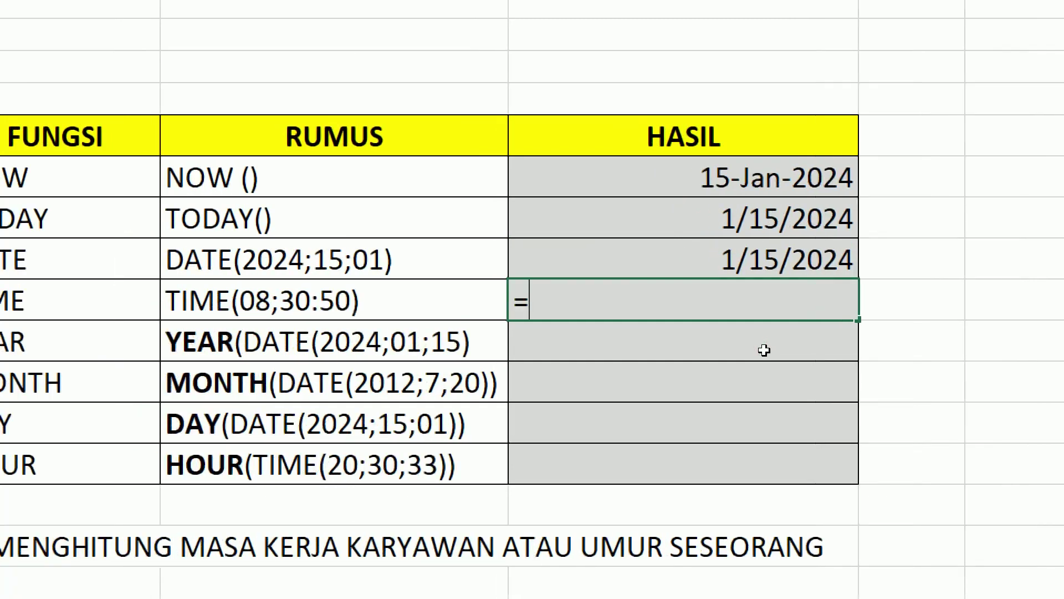
type("TIME")
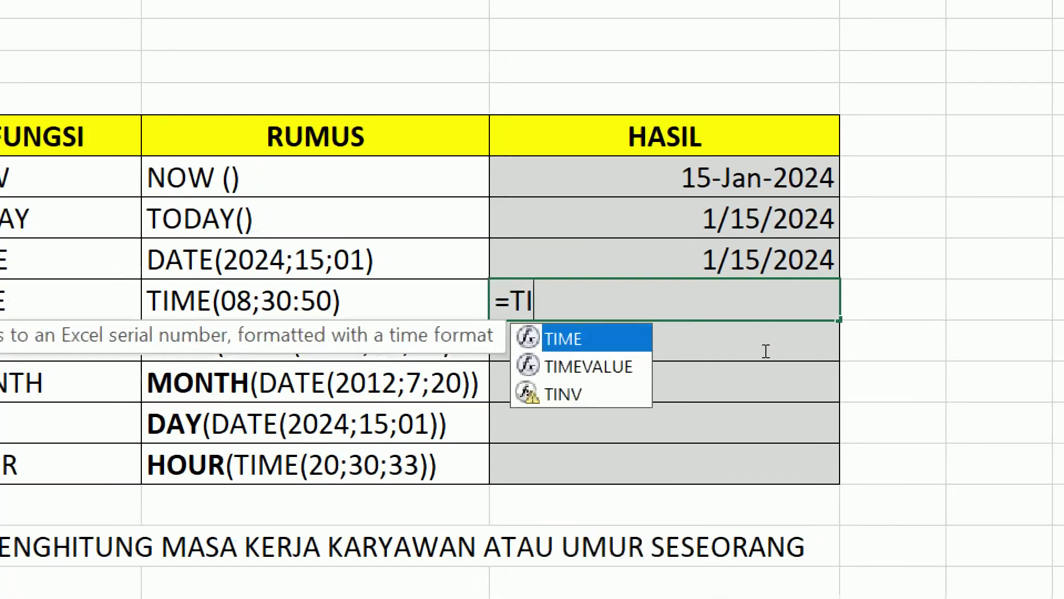
type("(")
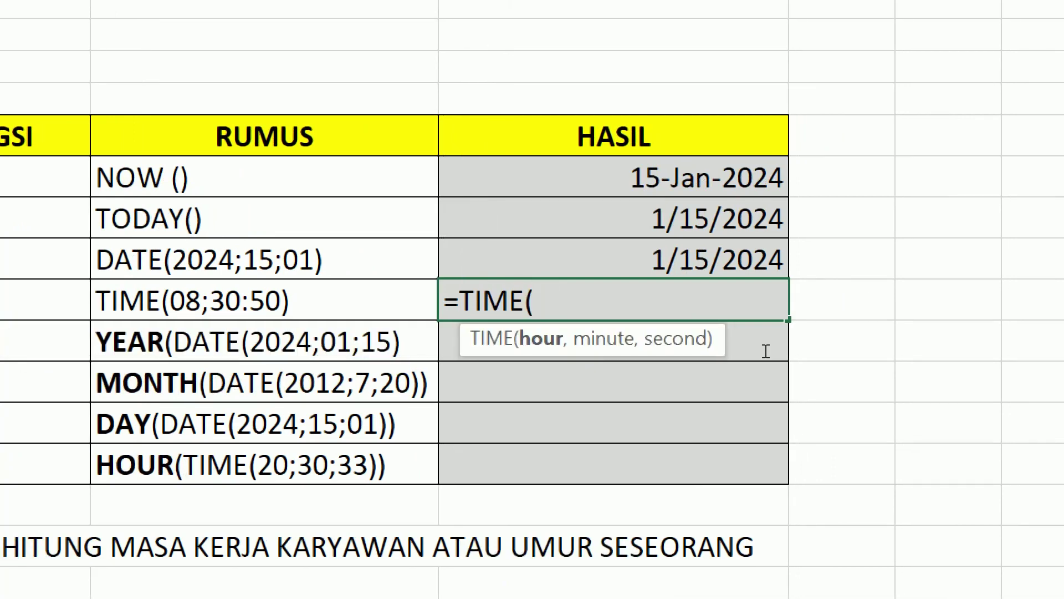
type("20")
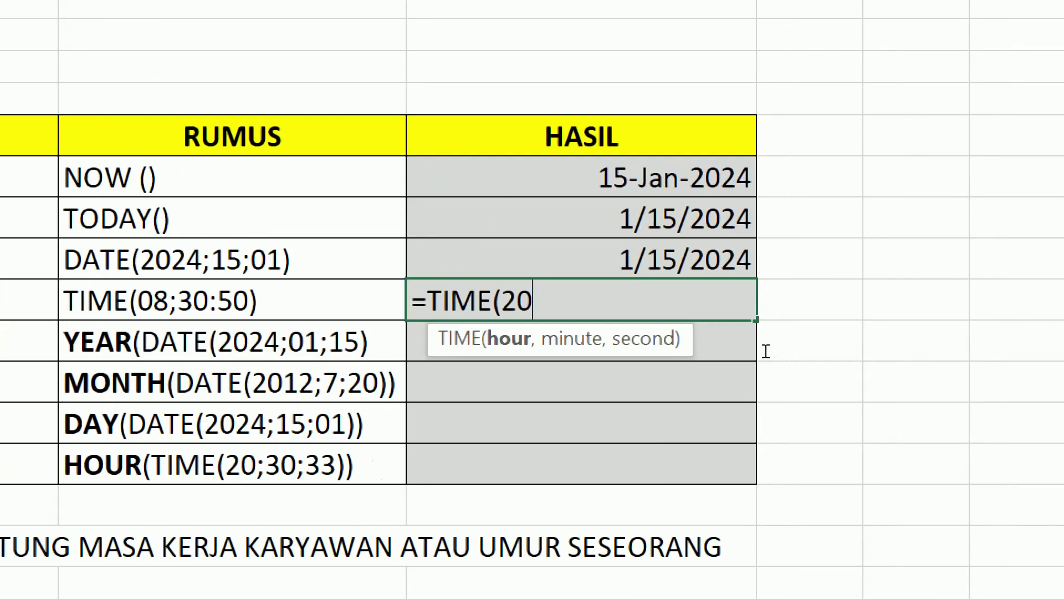
type(",")
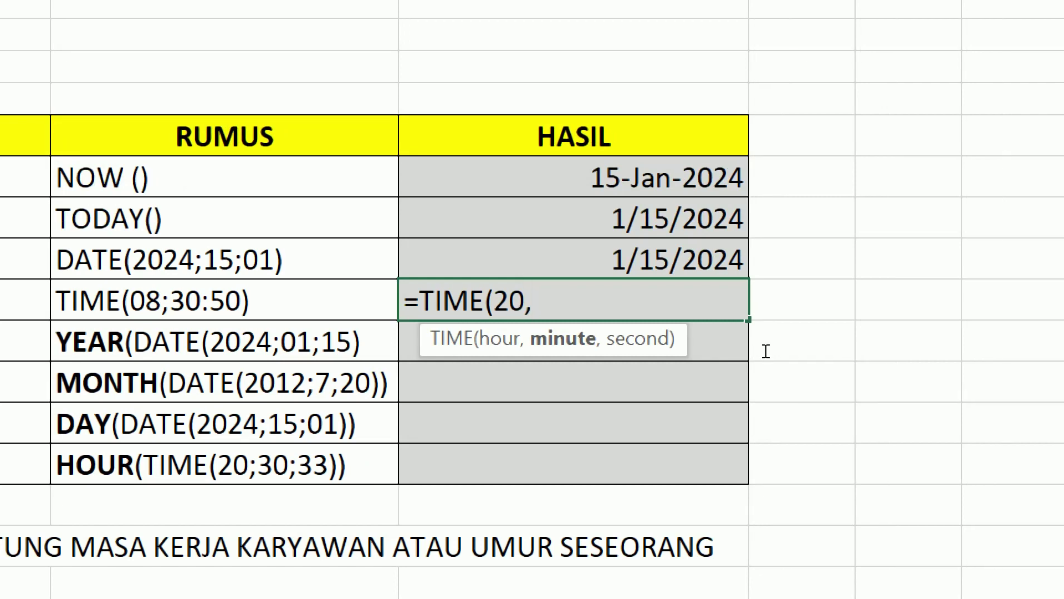
type("30")
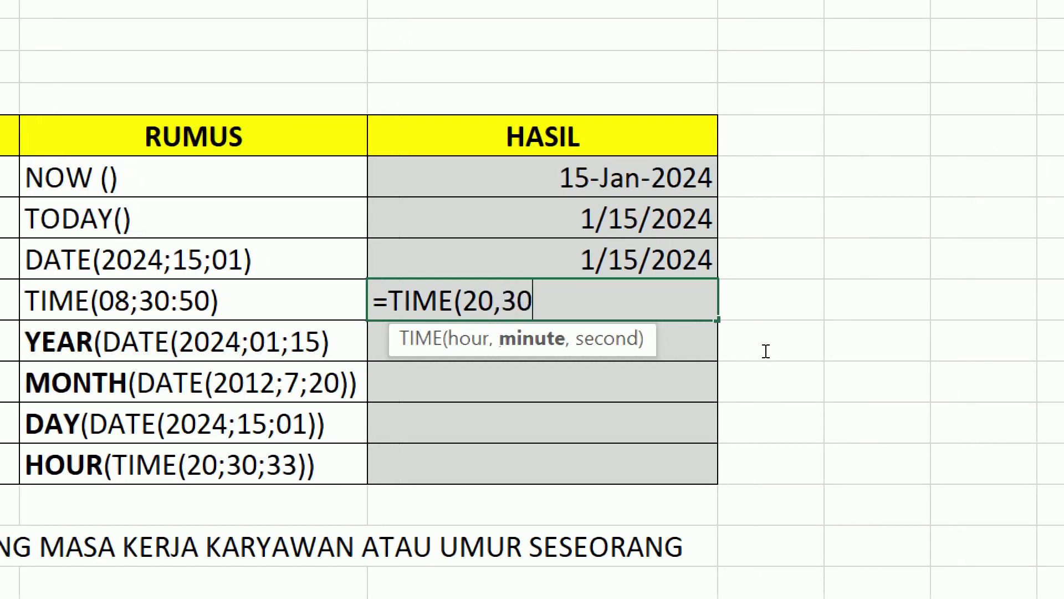
type(",33")
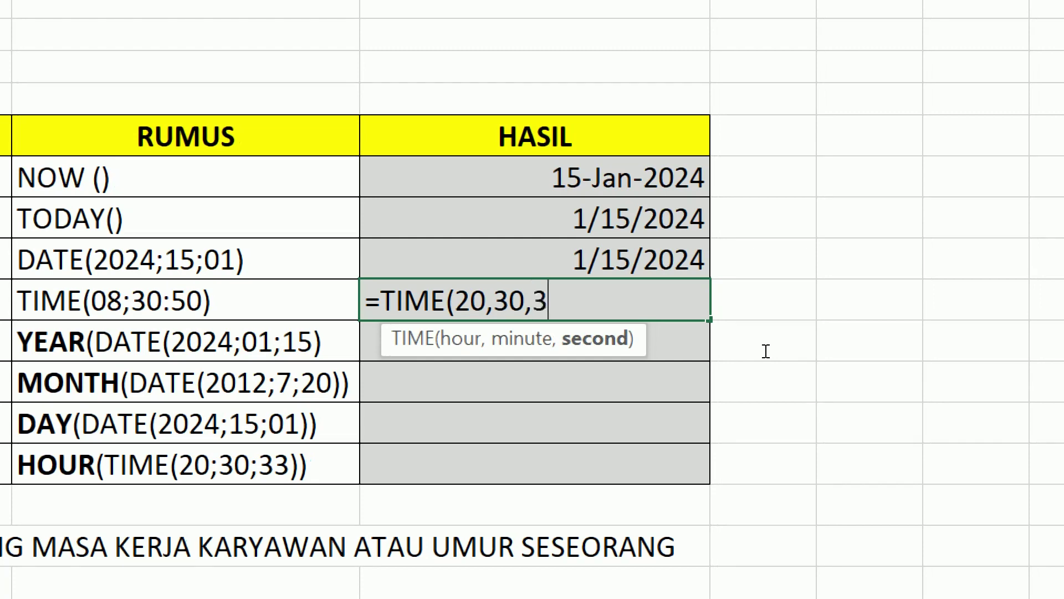
type(")")
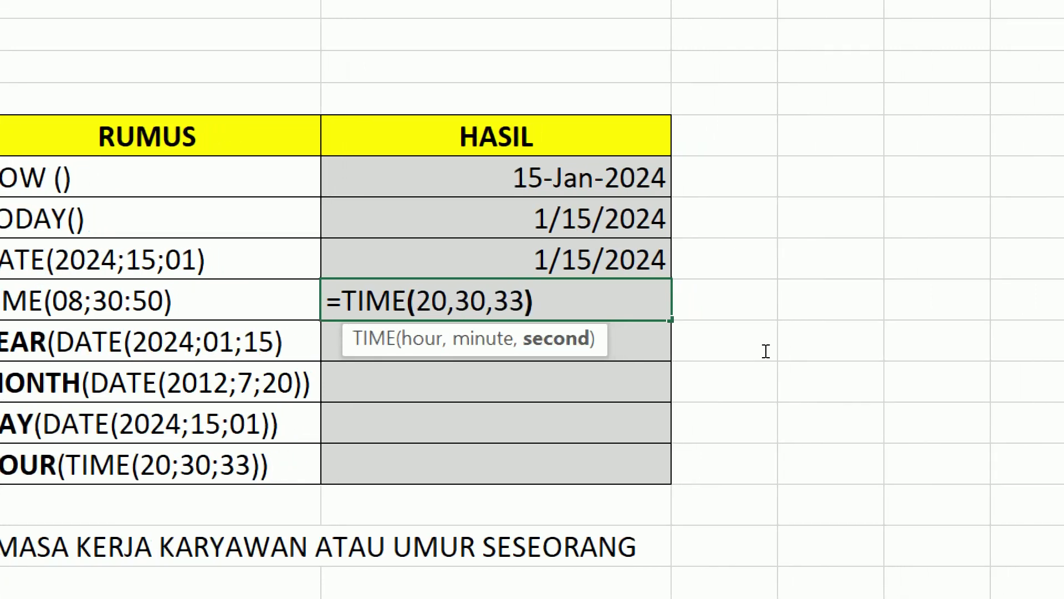
key("Return")
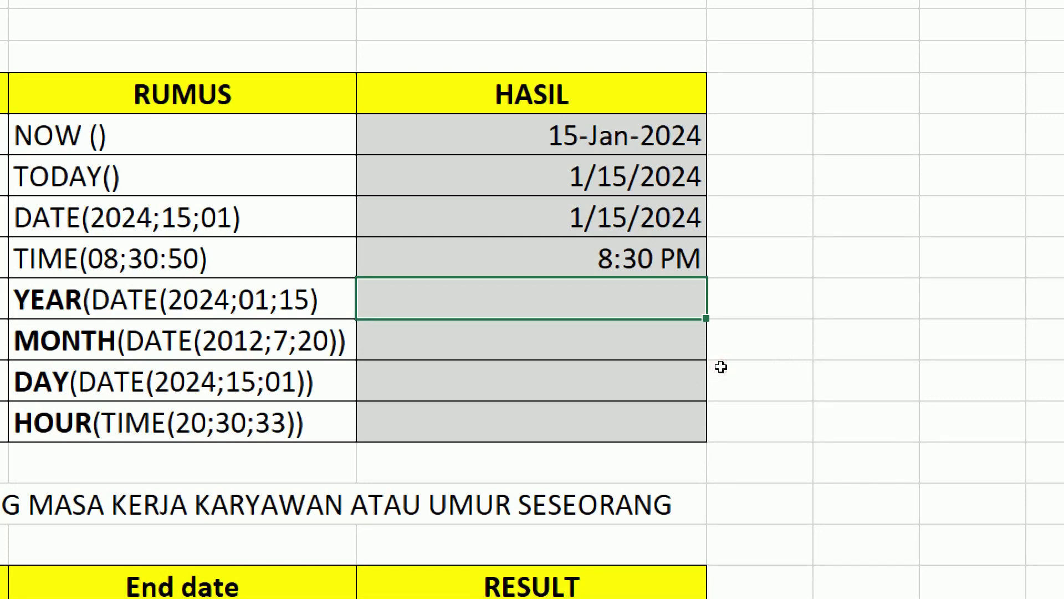
Enter the formula =YEAR(DATE(2024,01,15)) in the HASIL cell of the YEAR row, accepting Excel's suggested closing-parenthesis correction.
type("=YEAR")
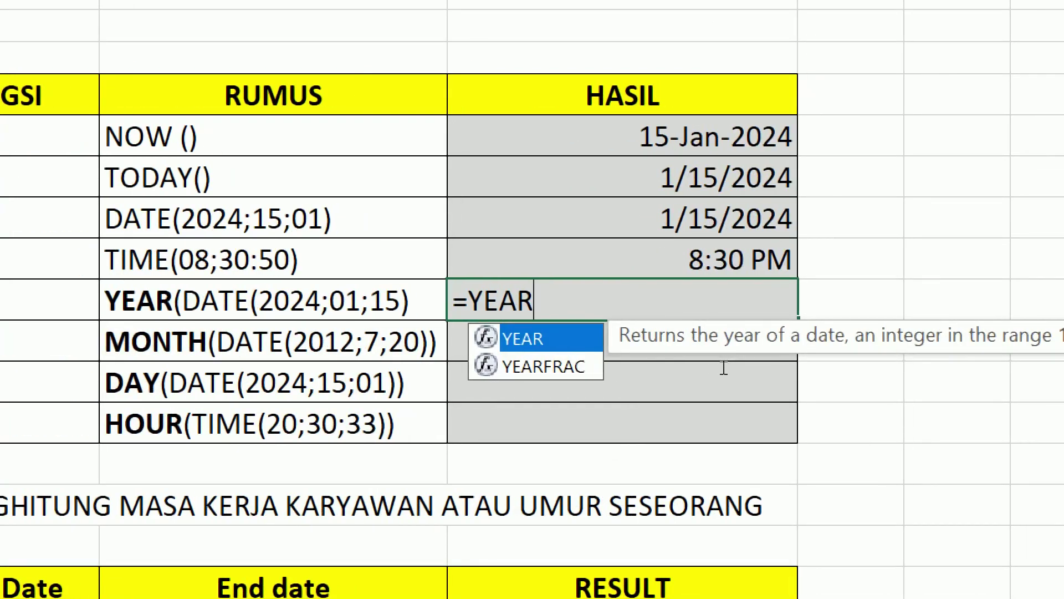
type("(DATE")
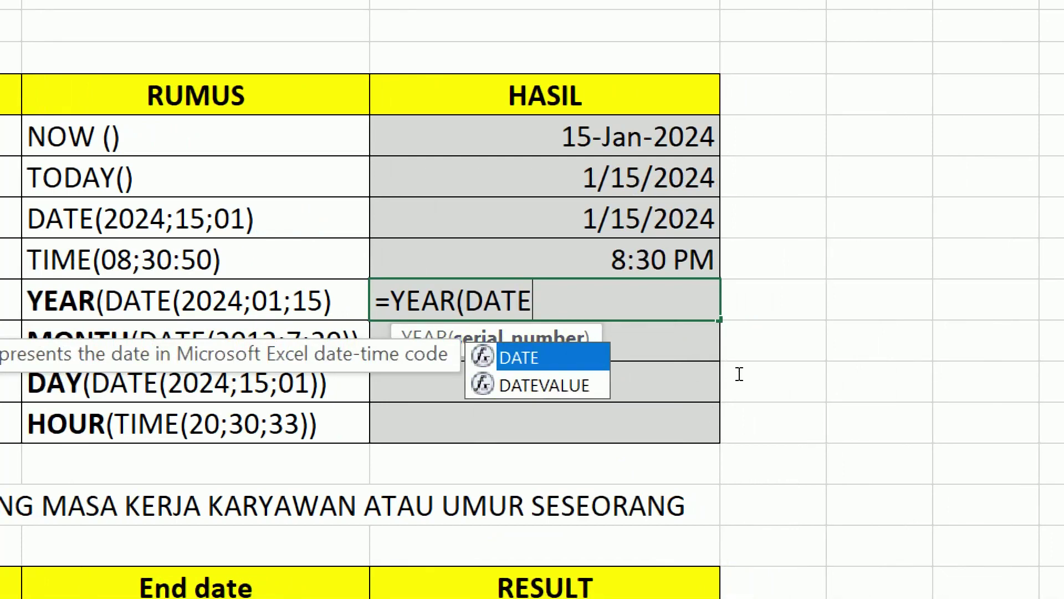
key("Escape")
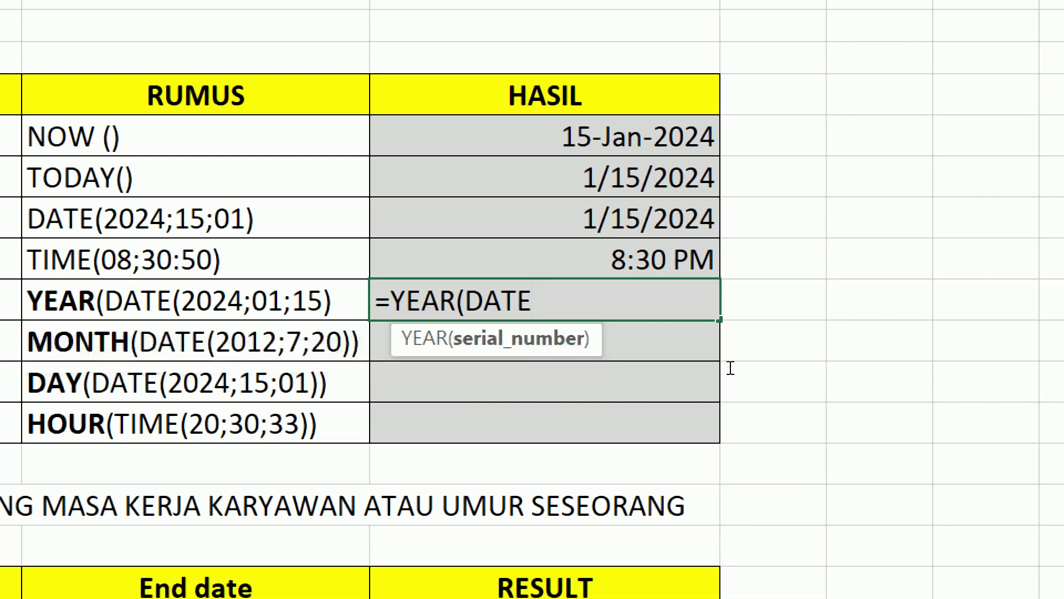
type("(2")
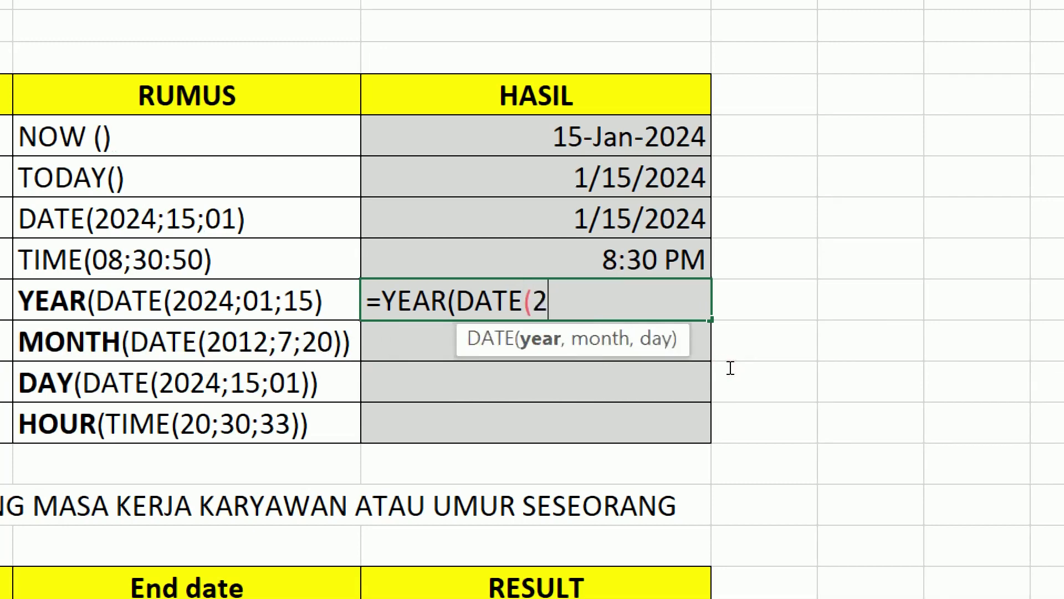
type("024")
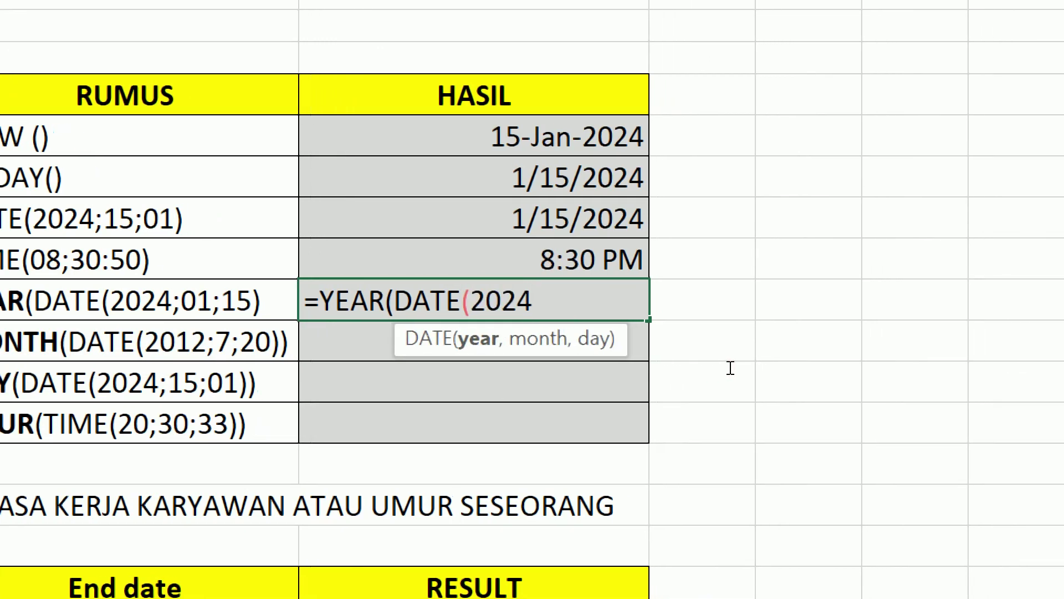
type(",")
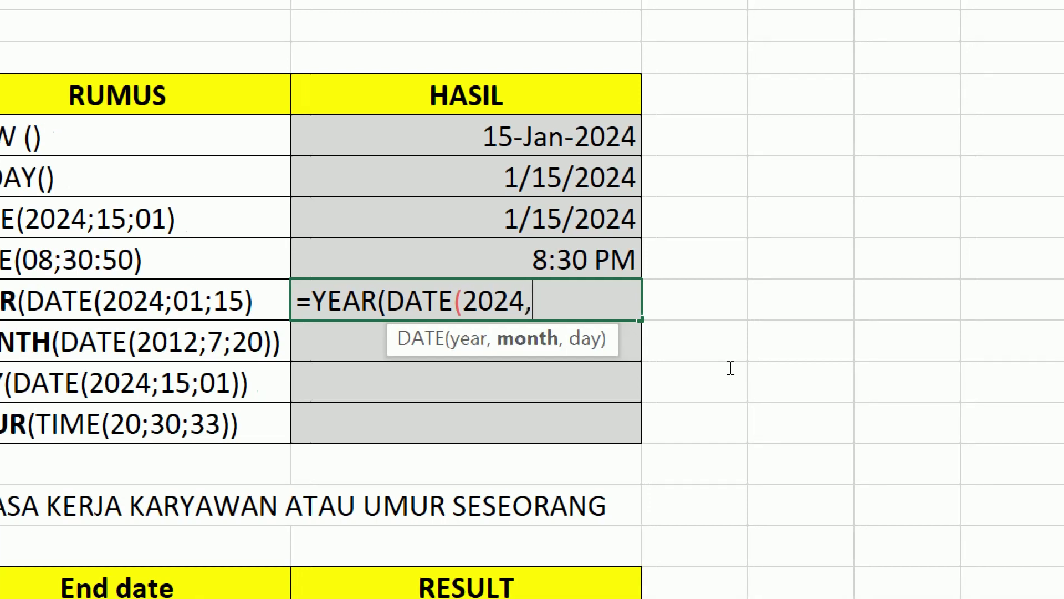
type("01")
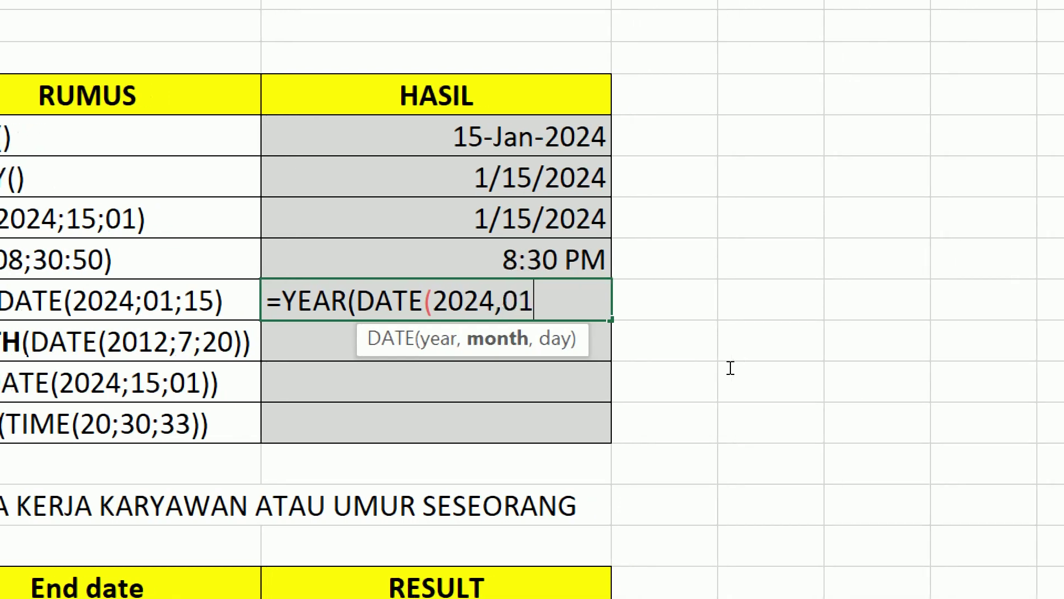
type(",")
type("15")
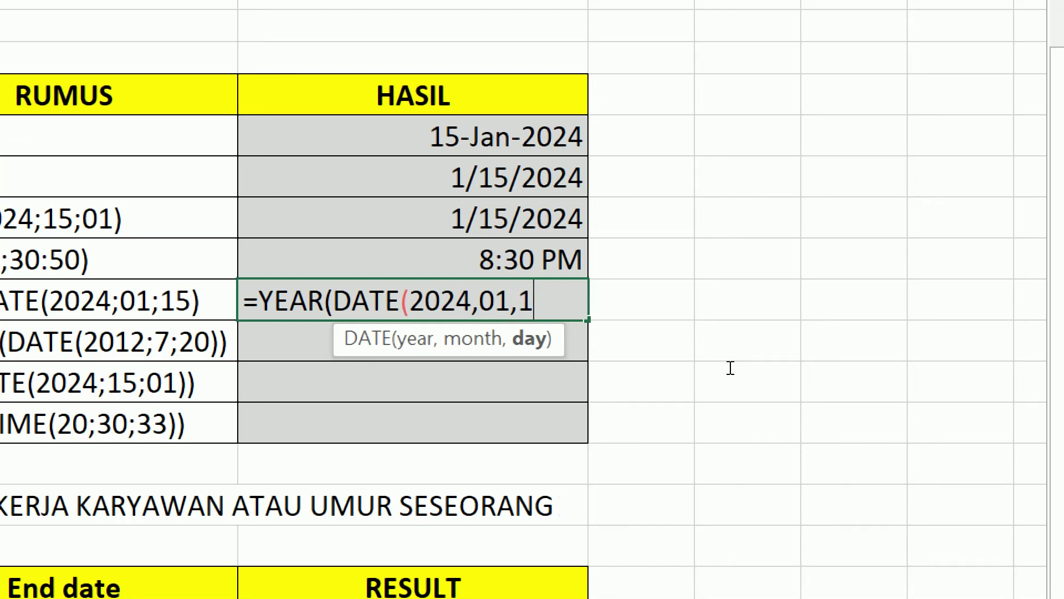
type(")")
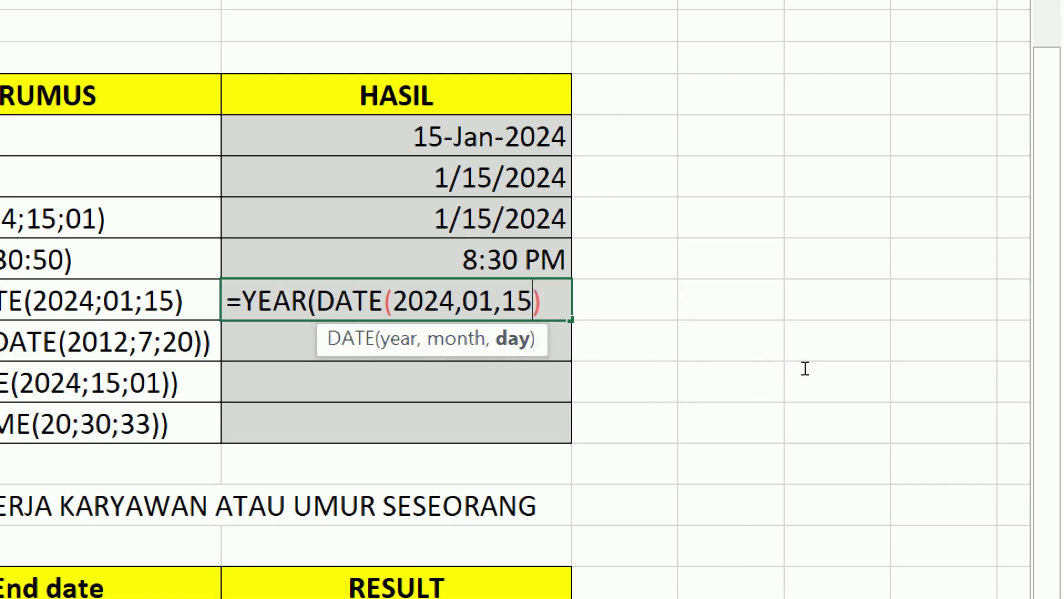
key("Right")
key("Return")
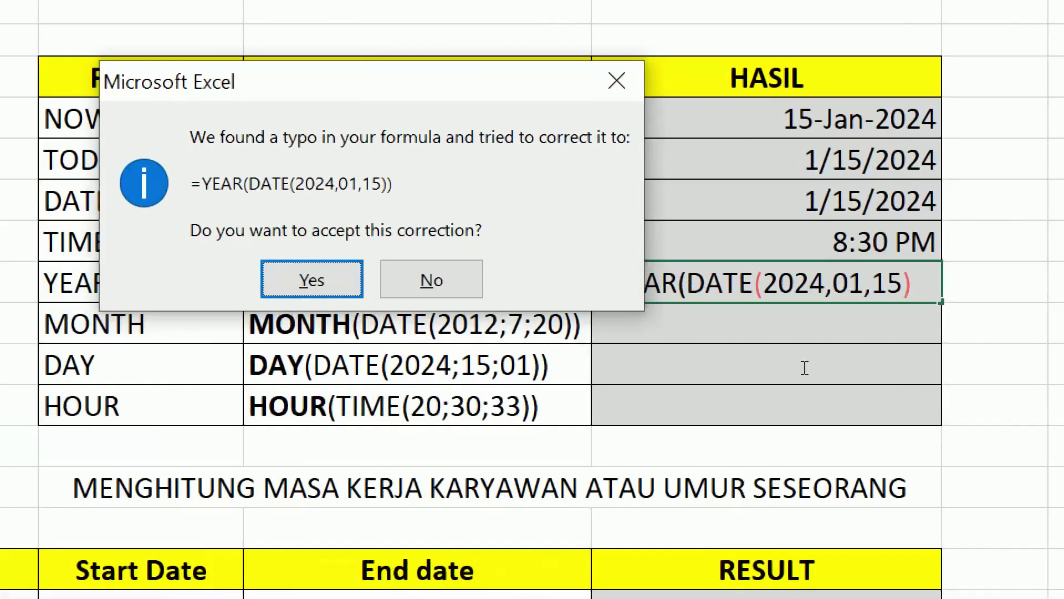
key("Return")
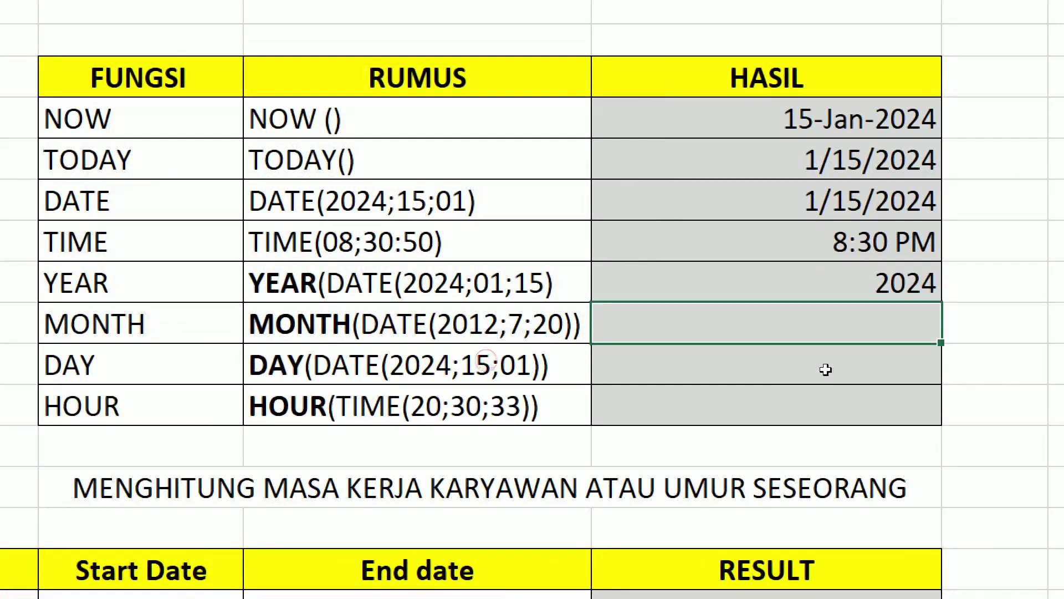
key("Up")
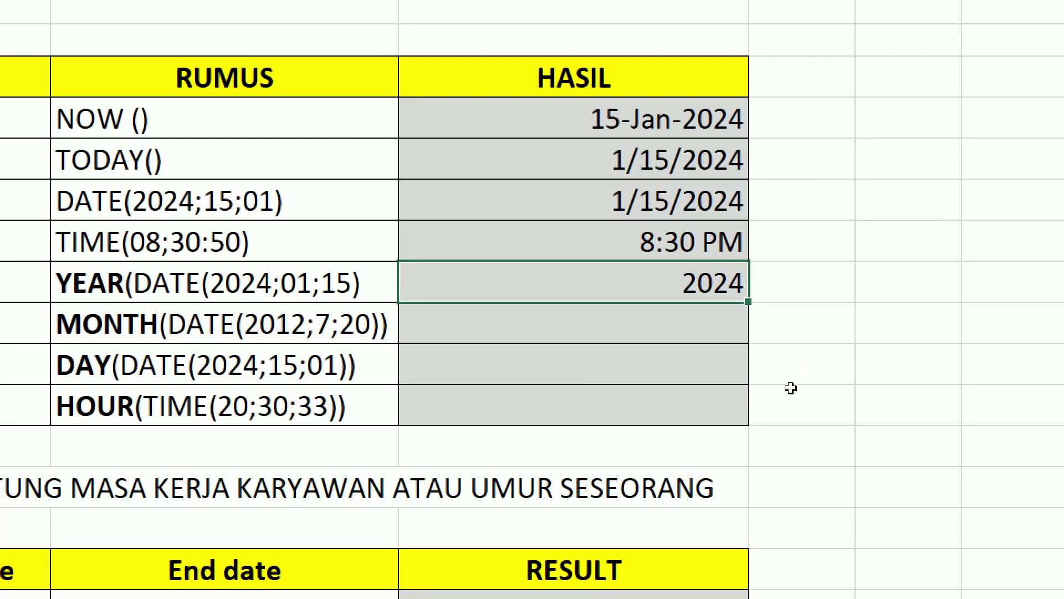
Enter the formula =MONTH(DATE(2024,01,15)) in the HASIL cell of the MONTH row, accepting Excel's suggested closing-parenthesis correction.
key("Down")
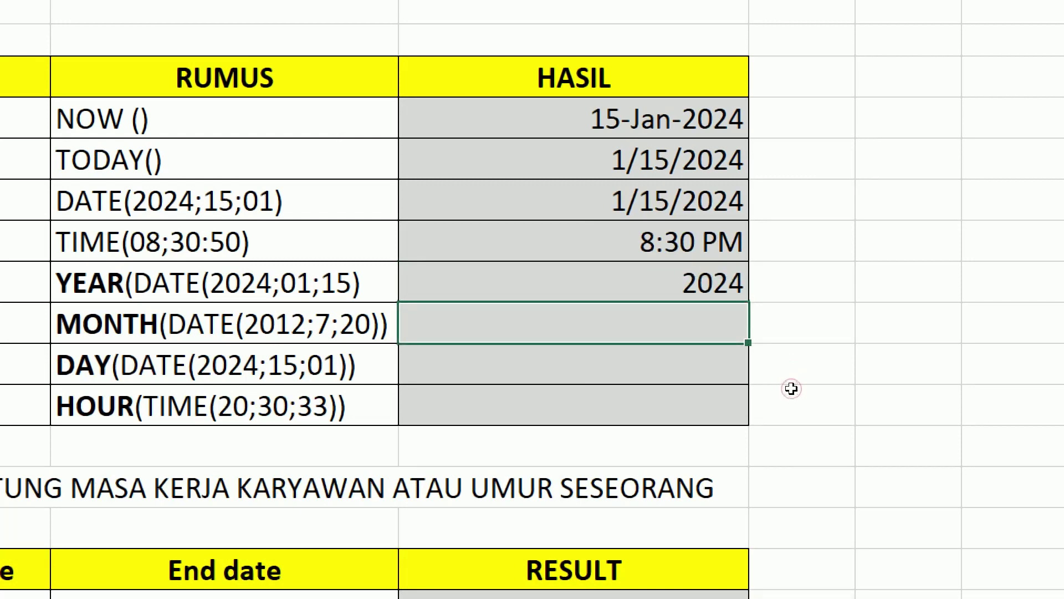
type("=MONTY")
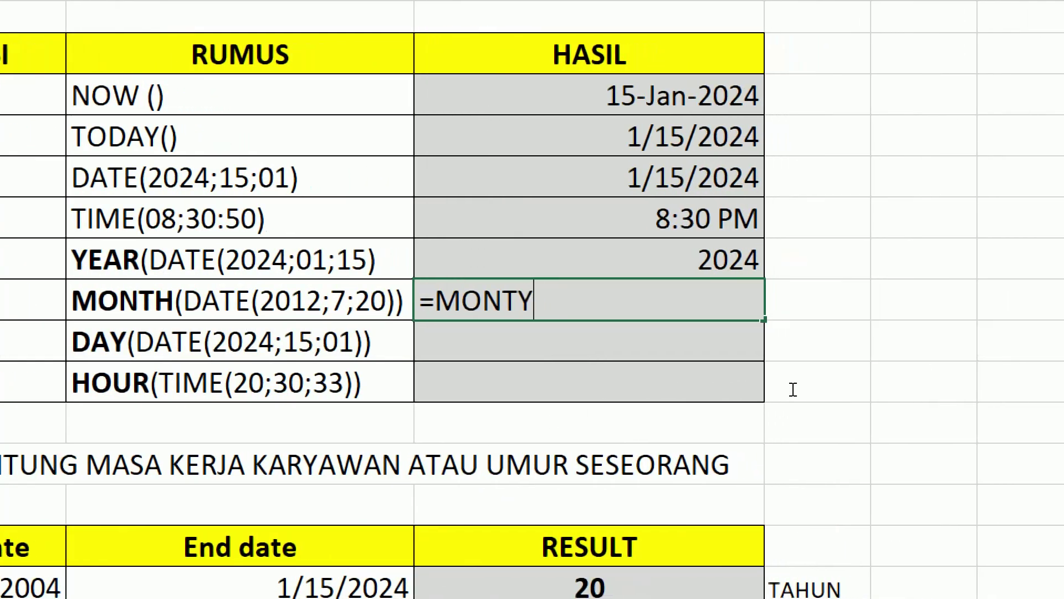
key("BackSpace")
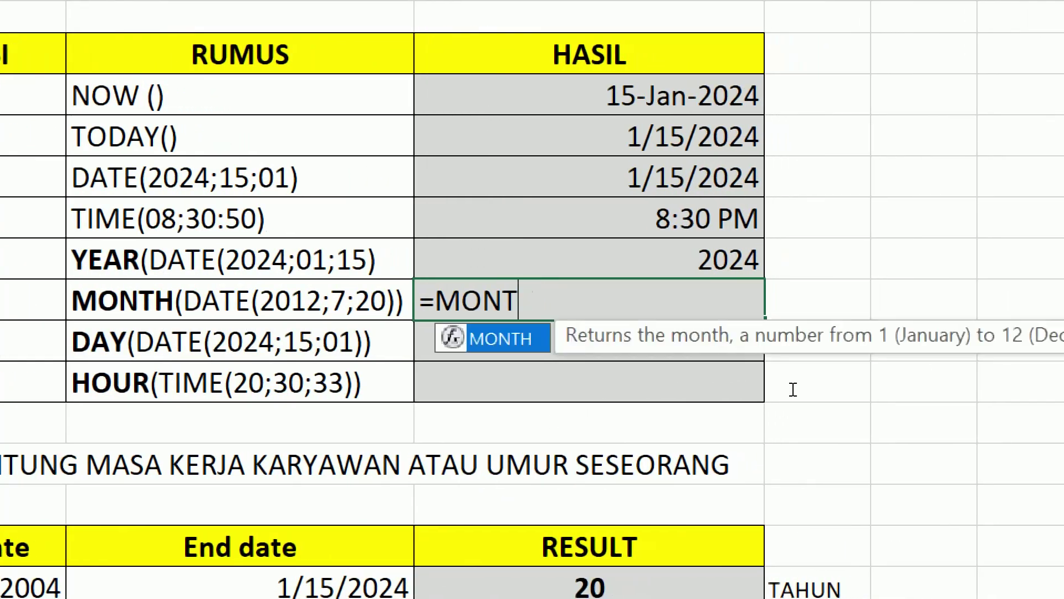
type("H")
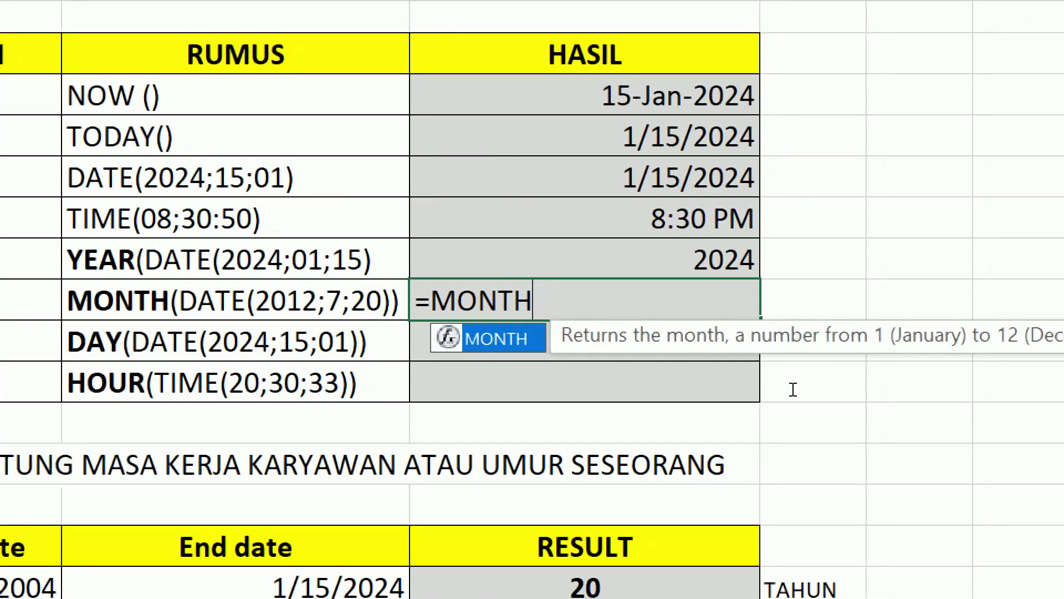
type("(")
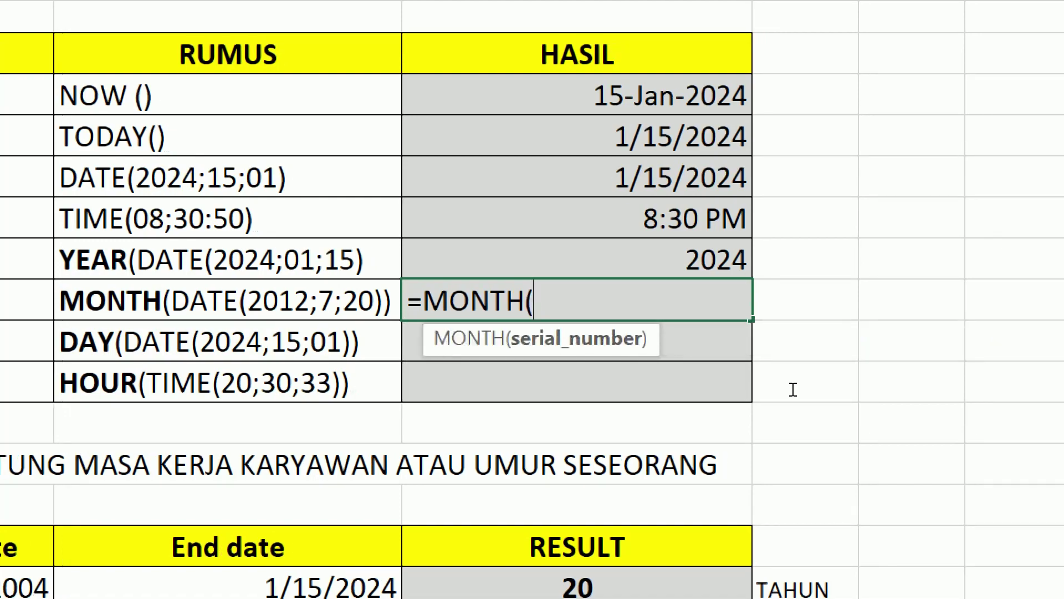
type("DATE")
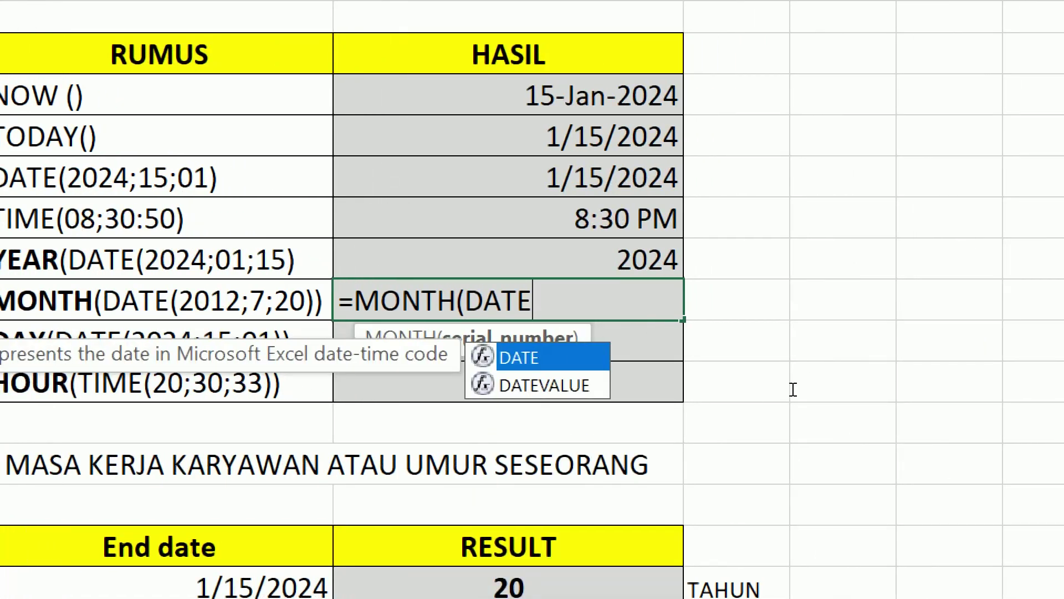
type("(")
type("2024")
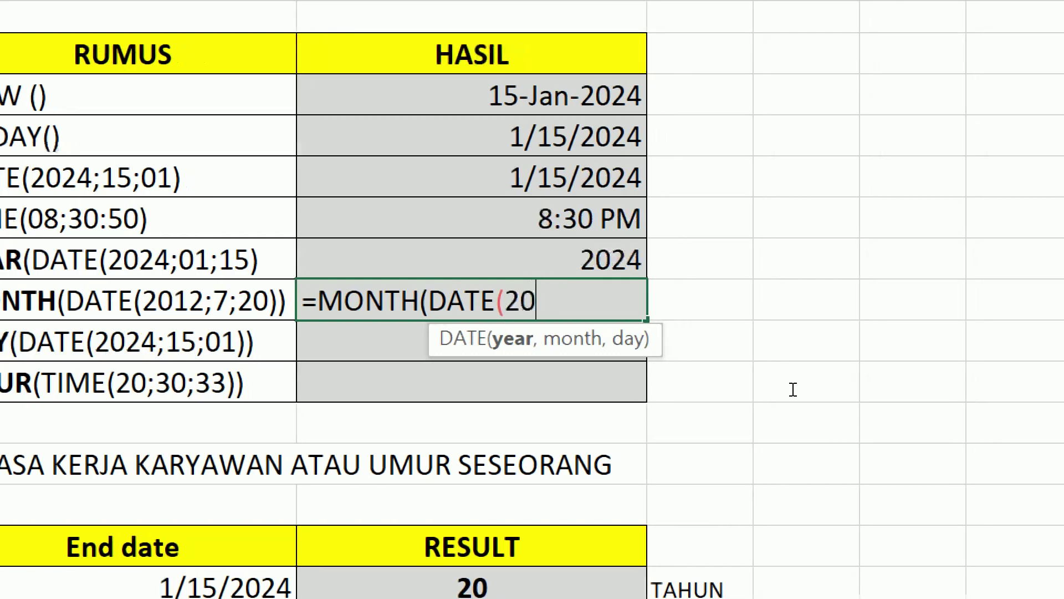
type(",")
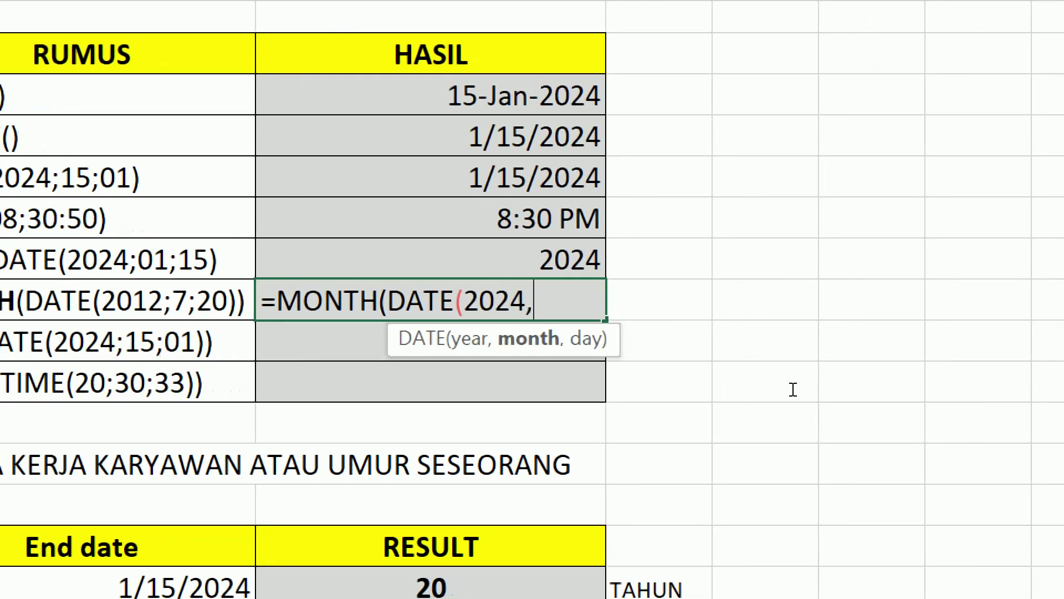
type("01")
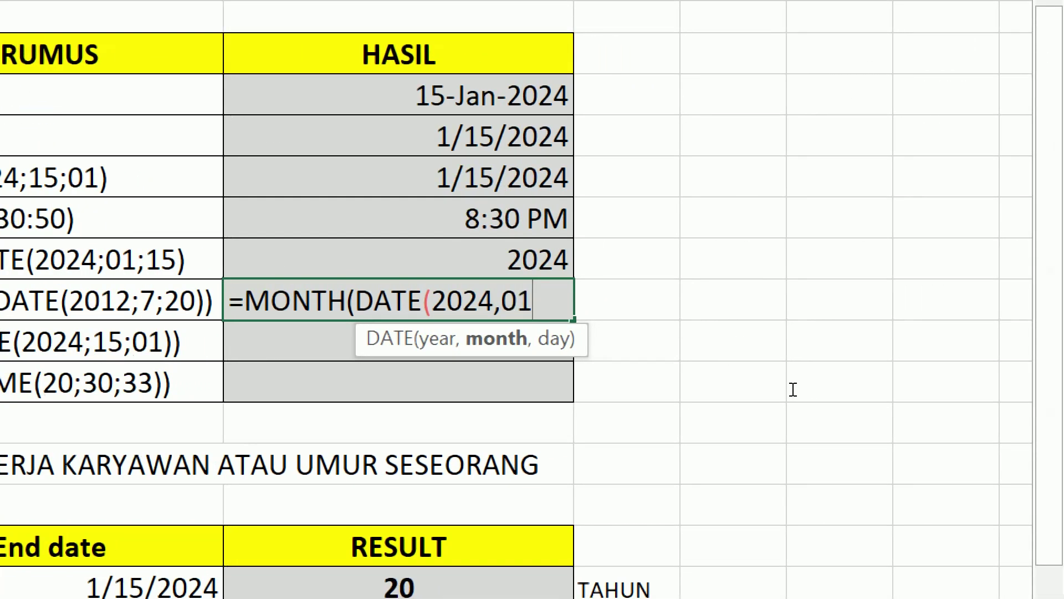
type(",")
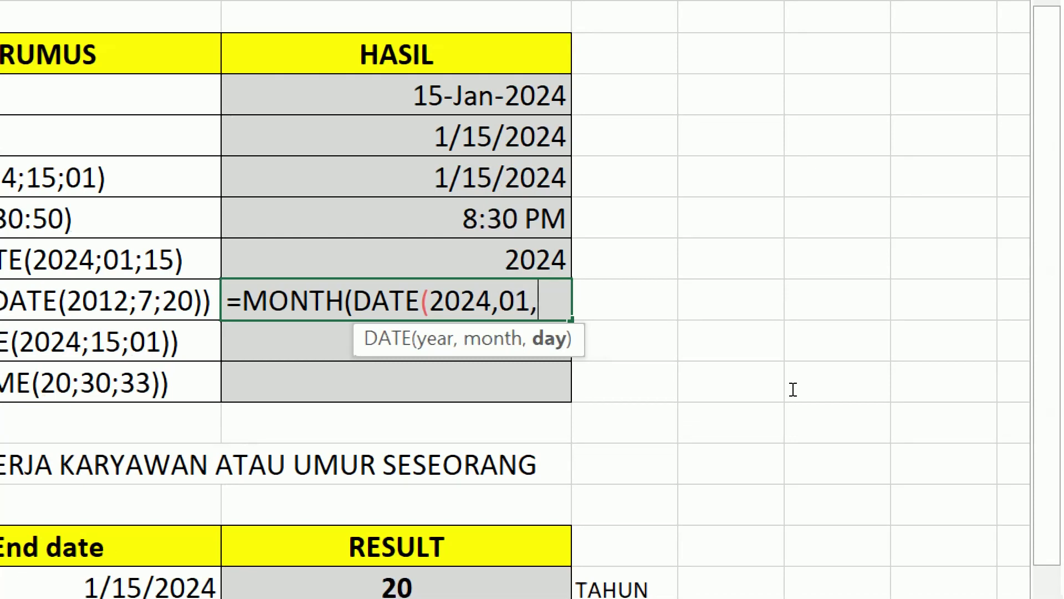
type("15)")
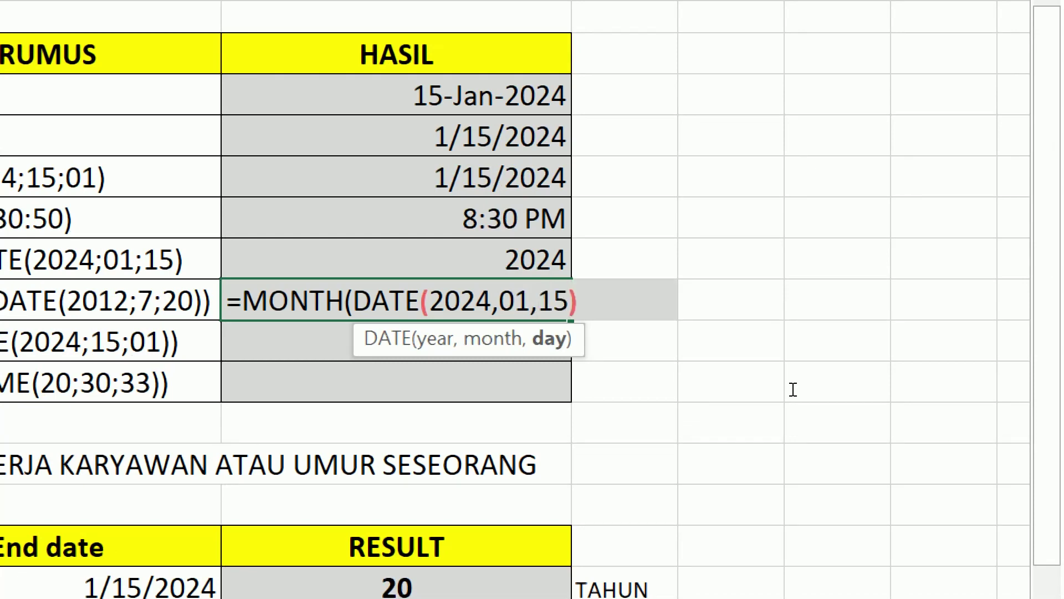
key("Return")
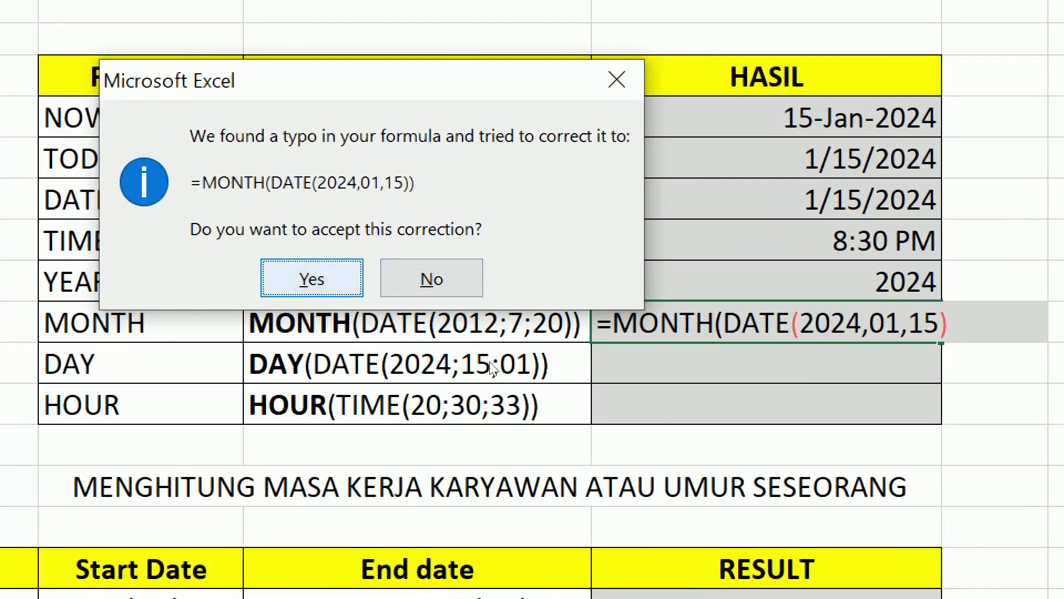
key("Return")
key("Up")
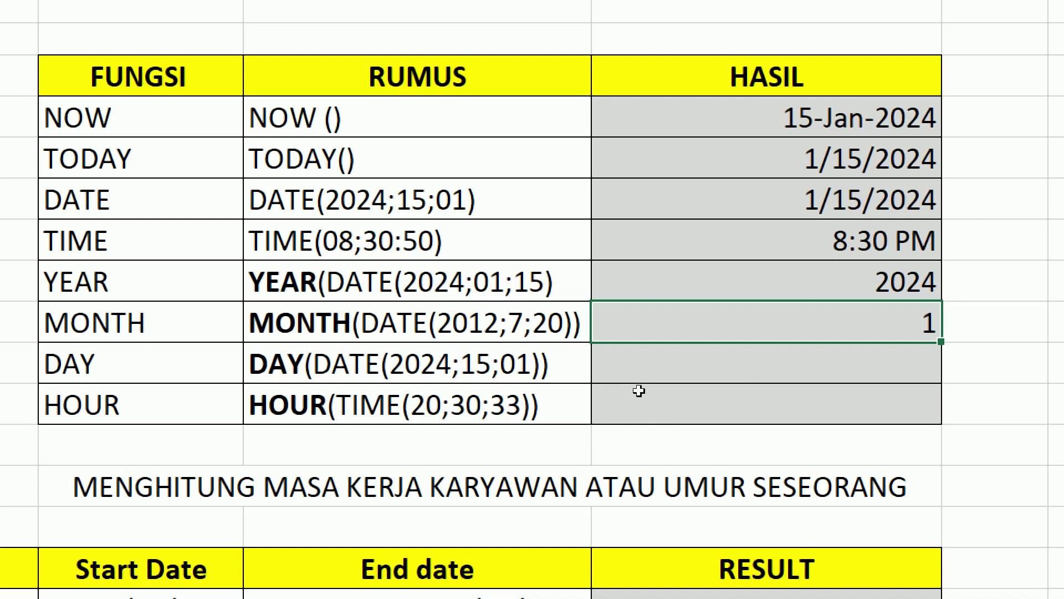
Add the missing closing parenthesis to the YEAR row's RUMUS text, making it YEAR(DATE(2024;01;15)).
key("Up")
key("Left")
key("F2")
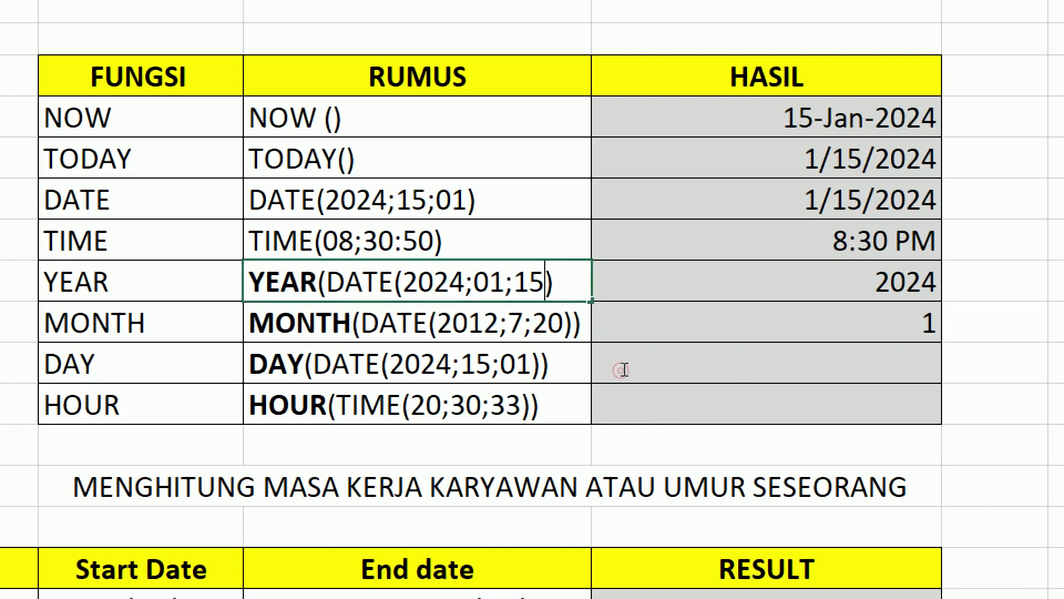
type(")")
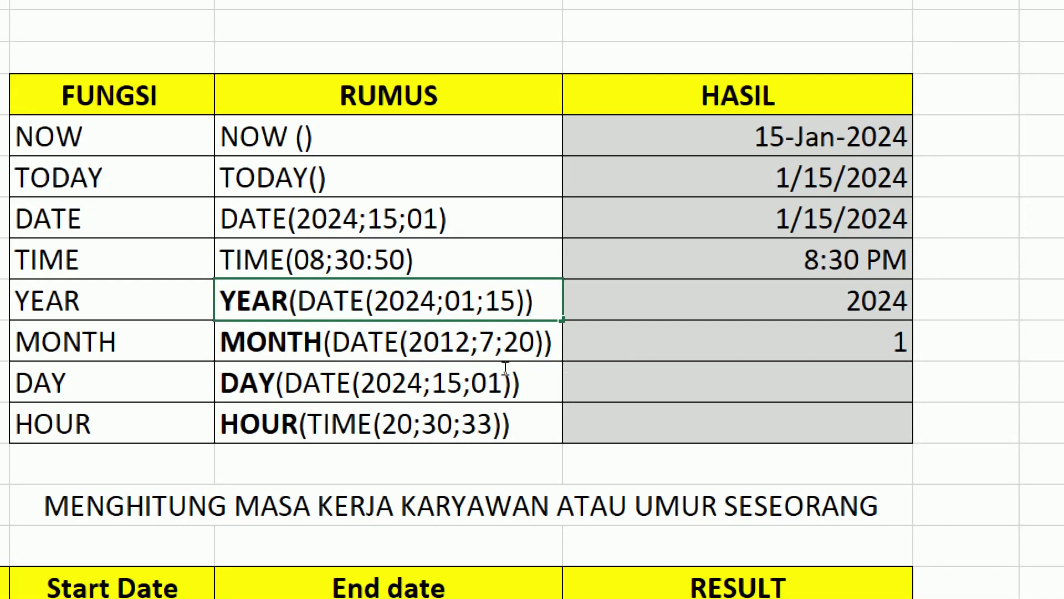
Enter the formula =DAY(DATE(2024,01,15)) in the HASIL cell of the DAY row.
left_click(719, 397)
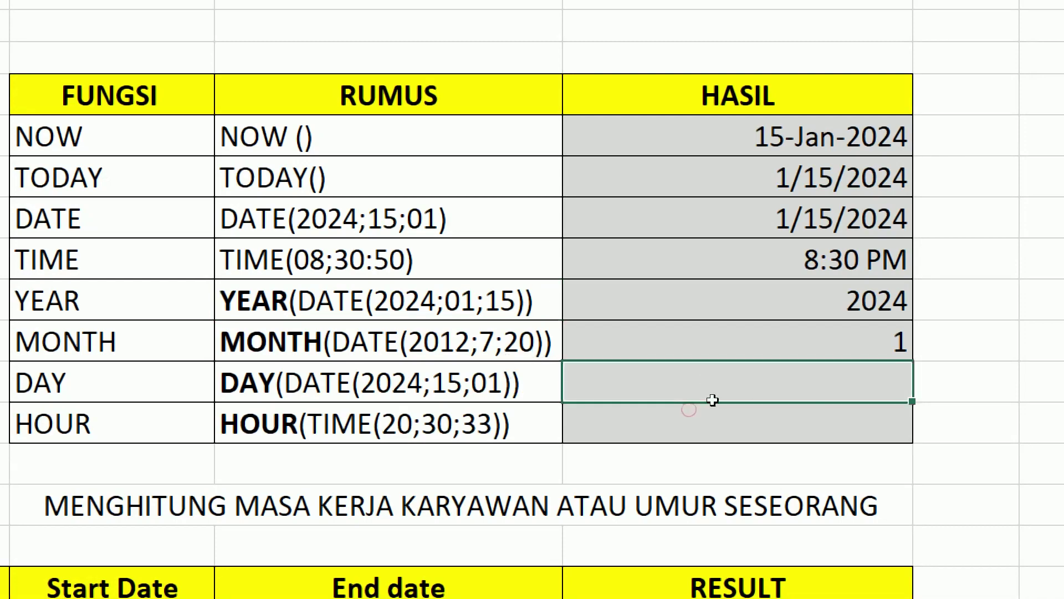
type("=")
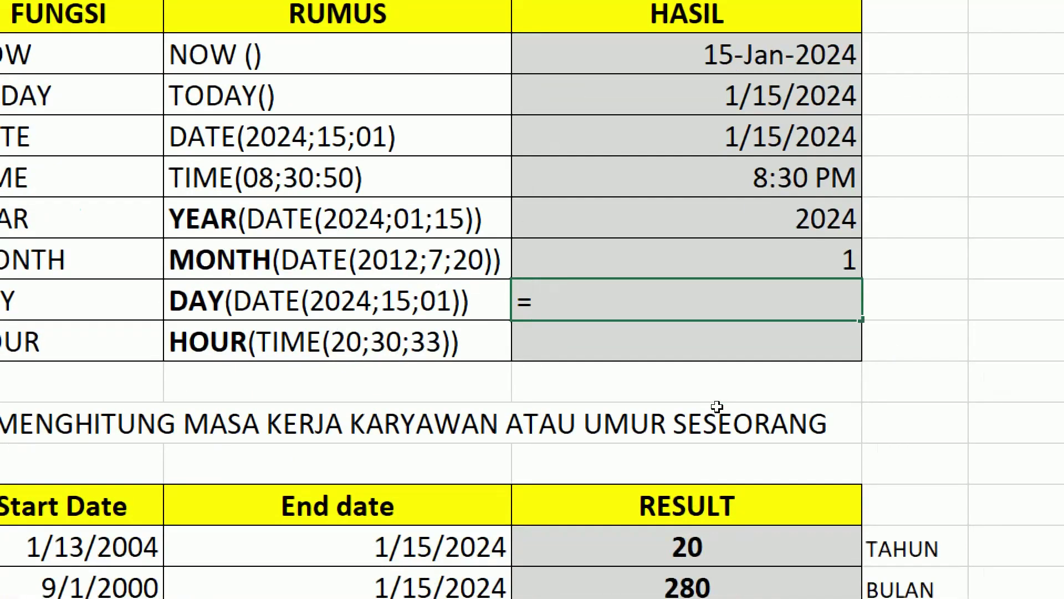
type("DAY(DATE")
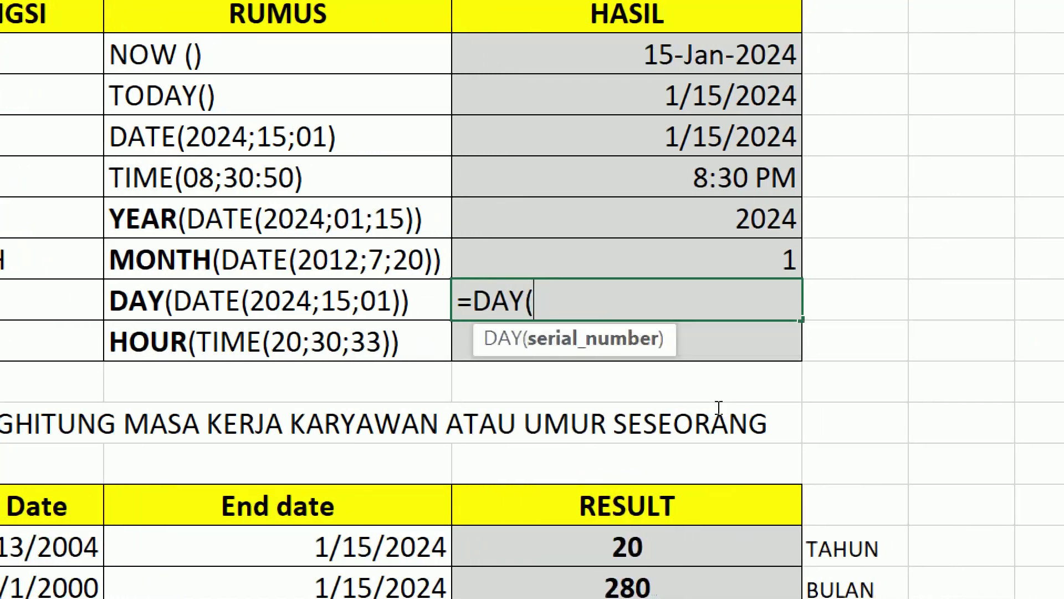
type("(")
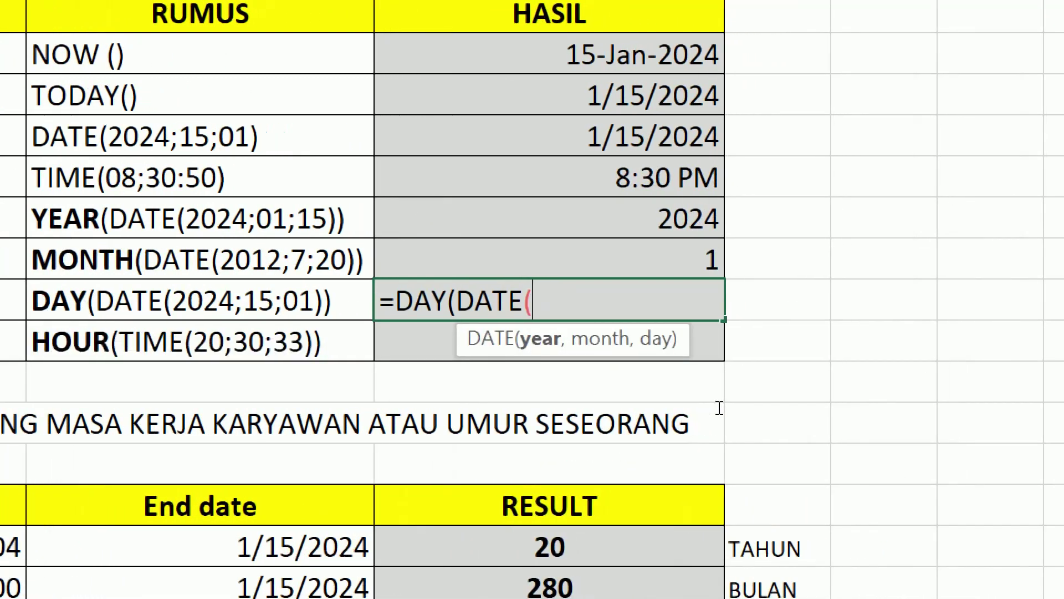
type("2024")
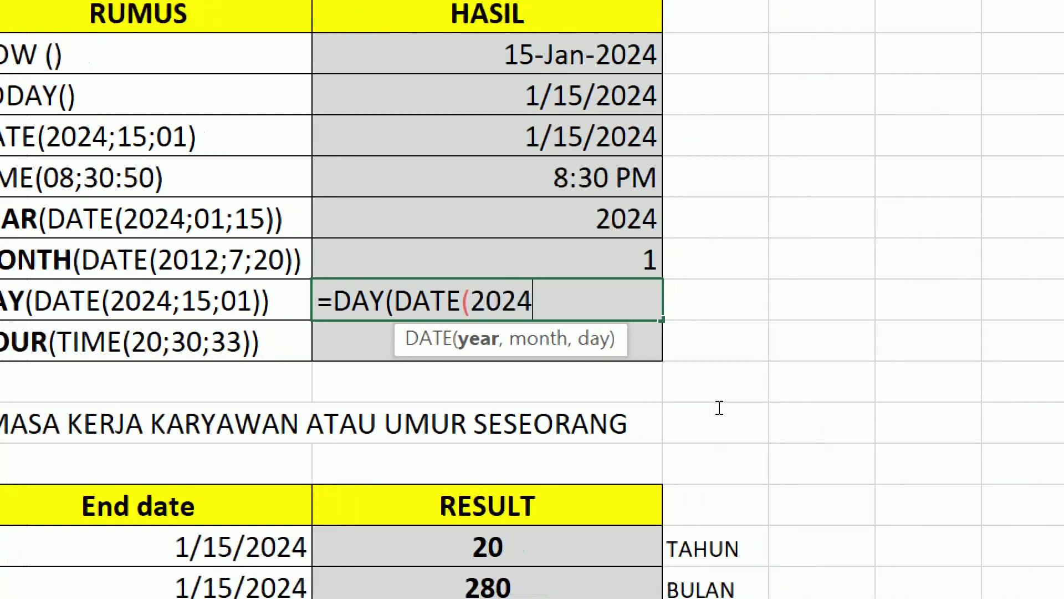
type(",")
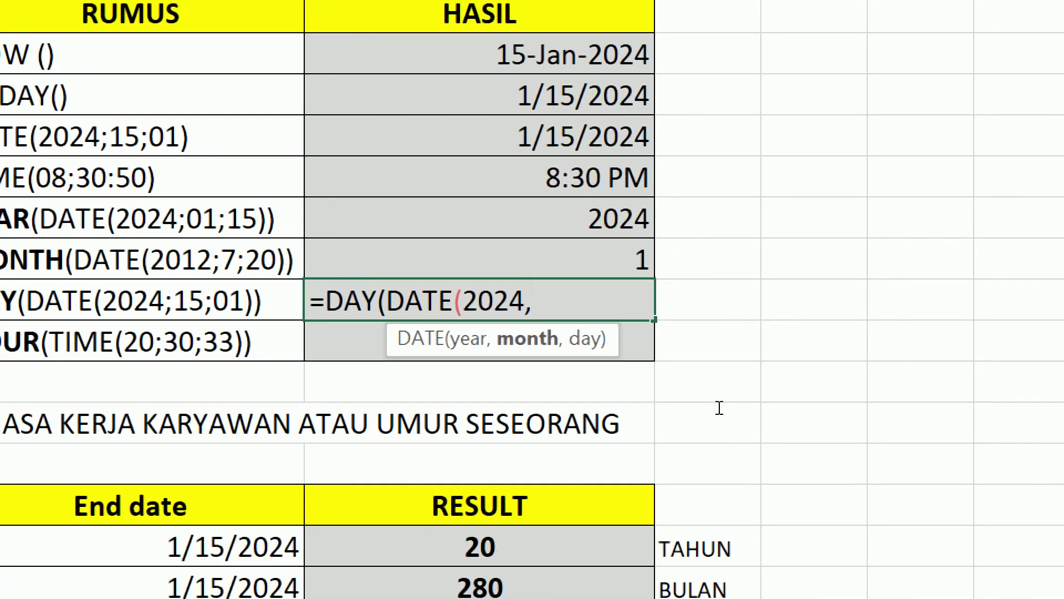
type("01,")
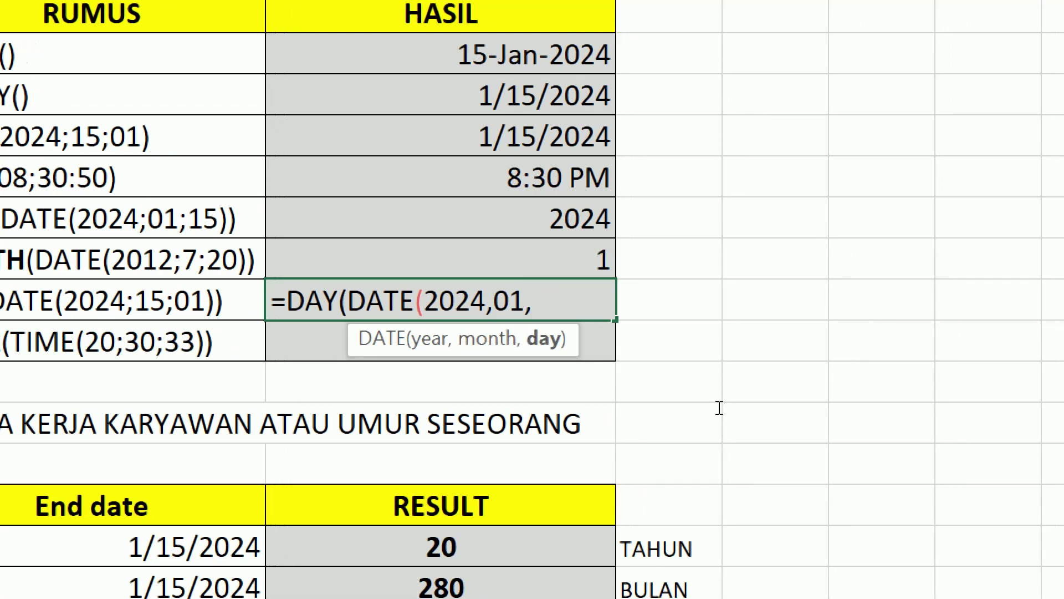
type("15")
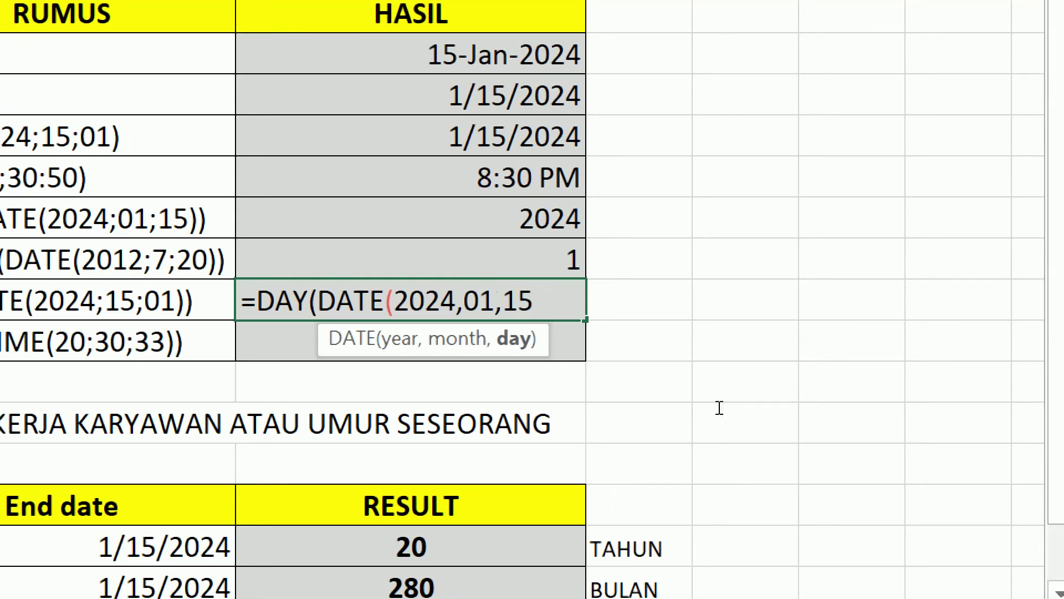
type("))")
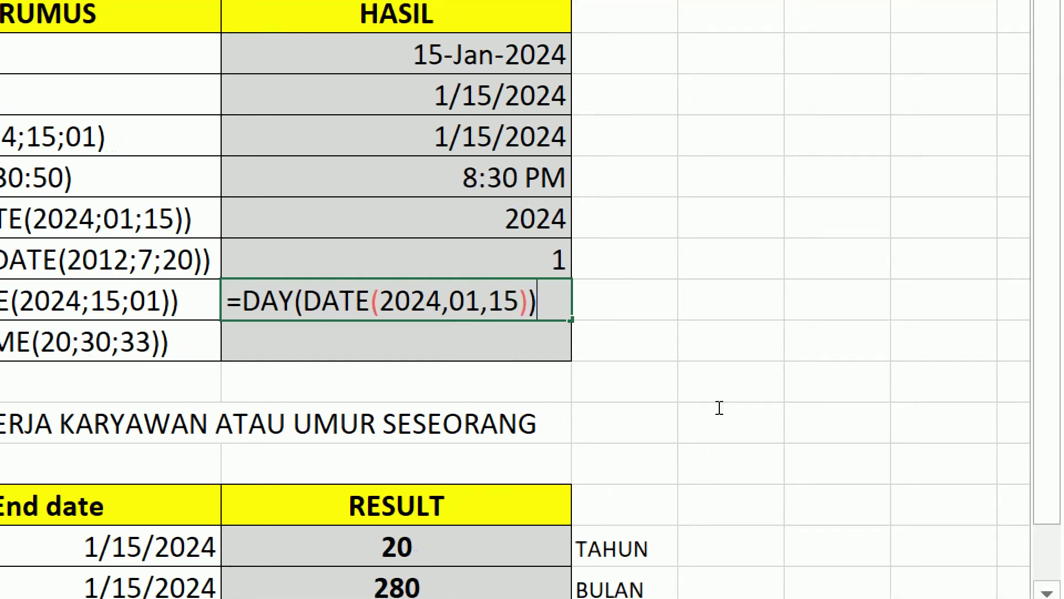
key("Return")
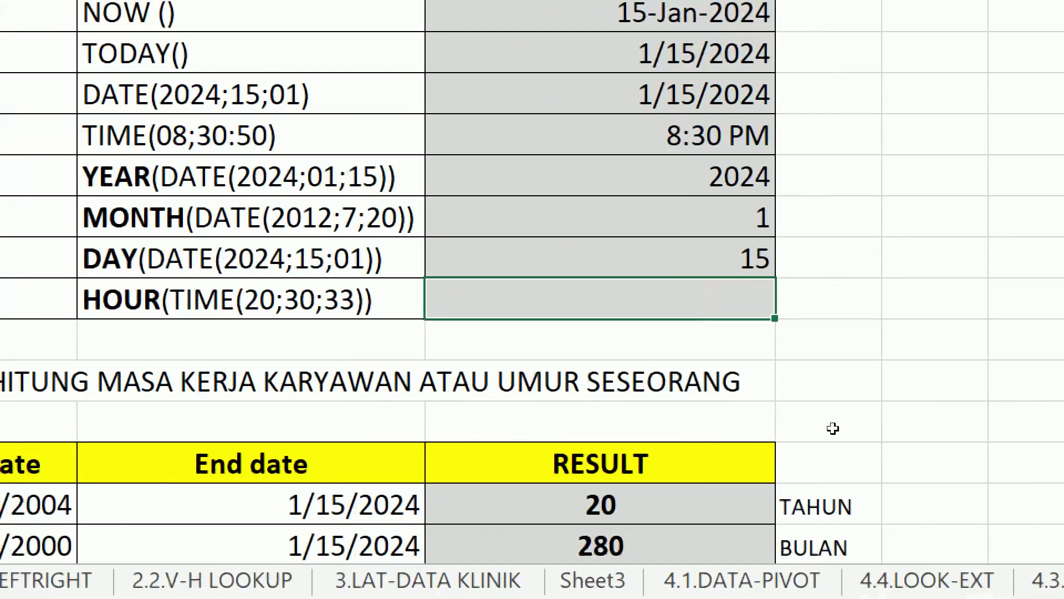
key("Up")
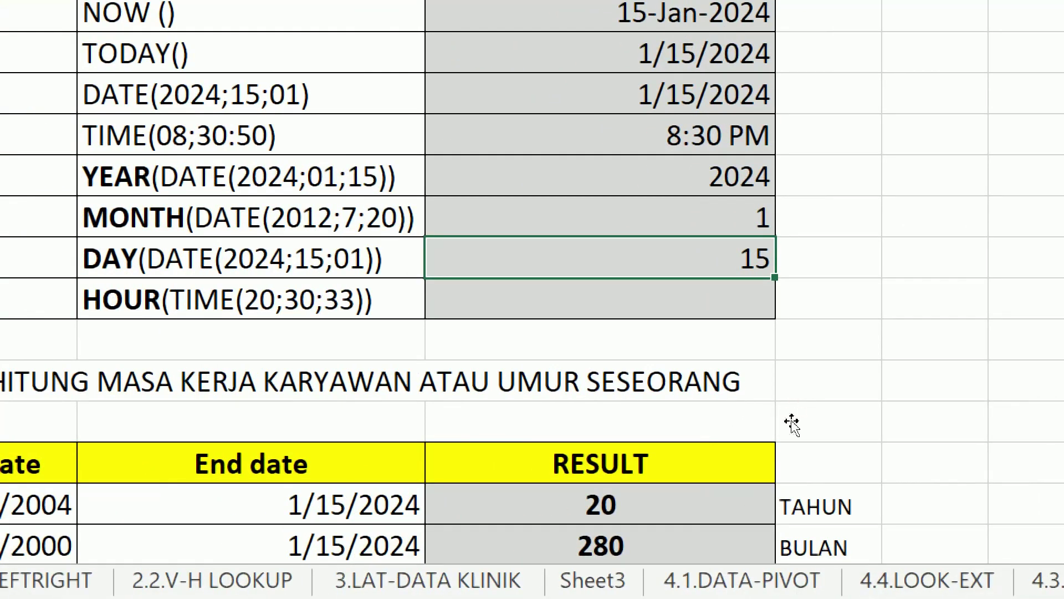
Enter the formula =HOUR(TIME(20,30,33)) in the HASIL cell of the HOUR row.
key("Down")
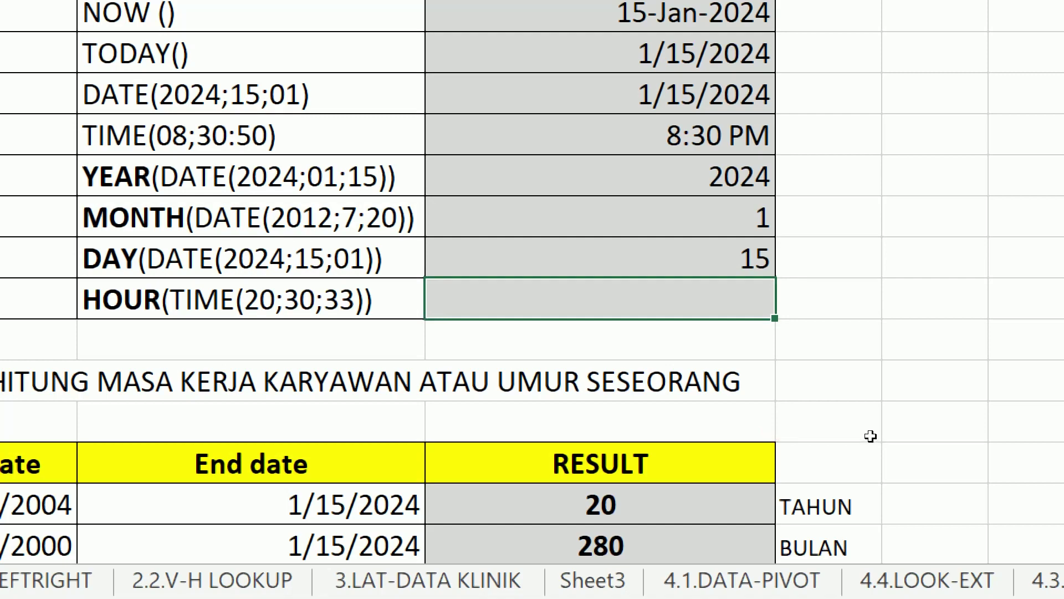
type("=HOUR")
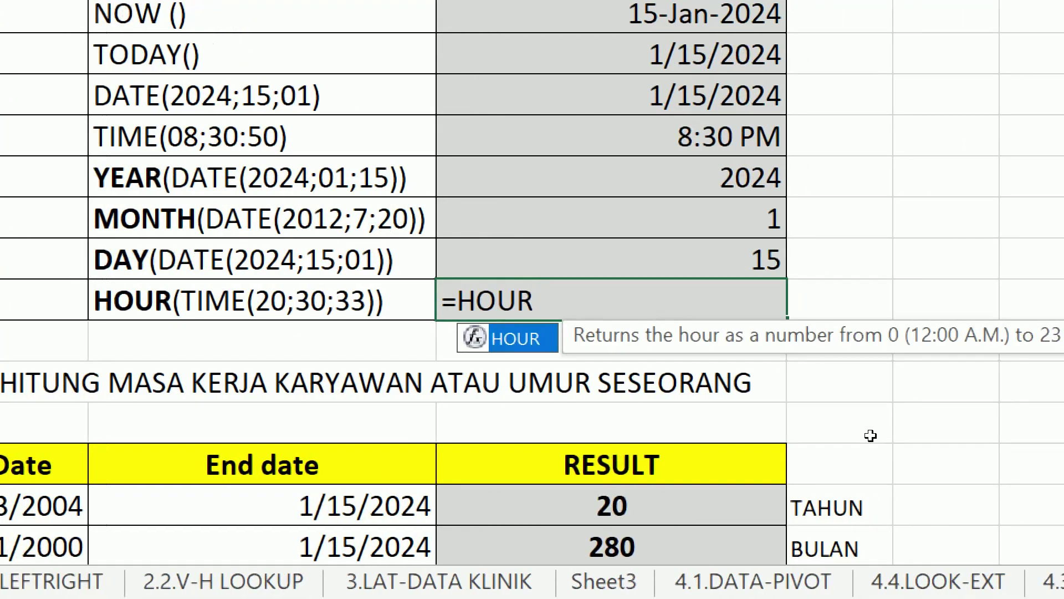
type("(TIME")
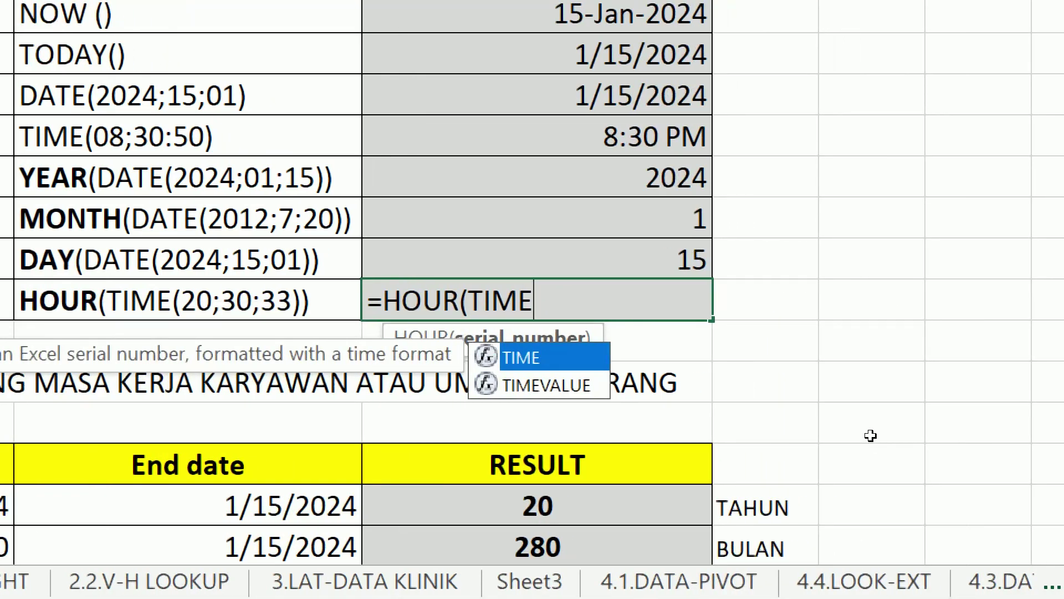
type("(")
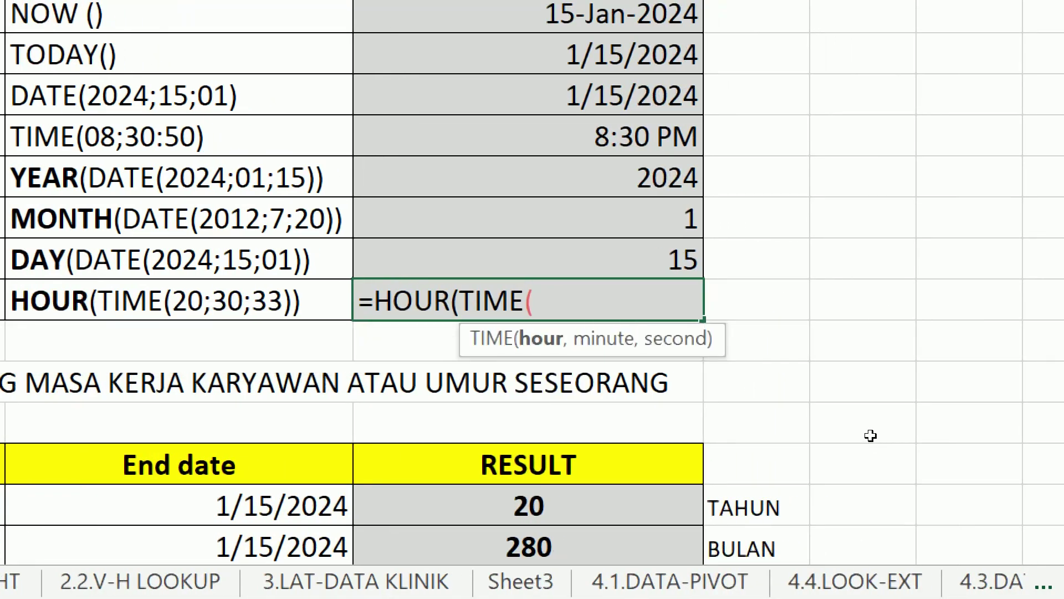
type("20,")
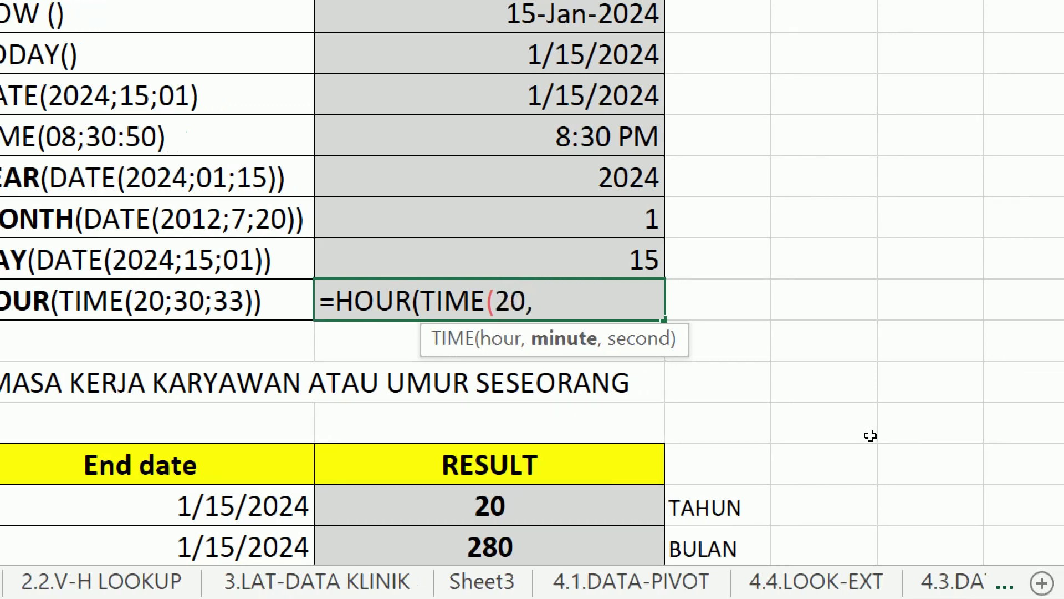
type("30")
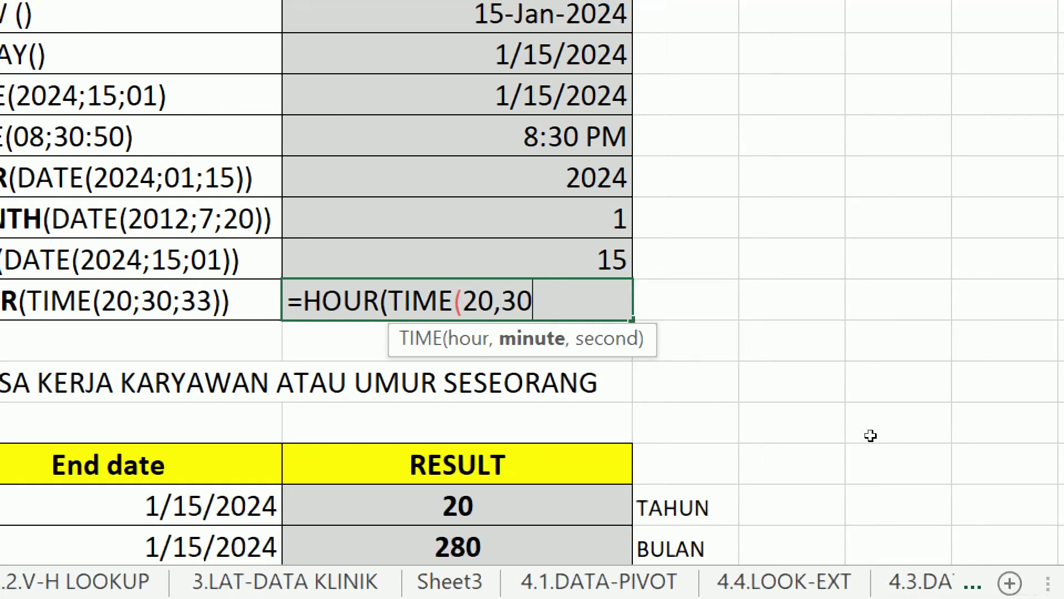
type(",")
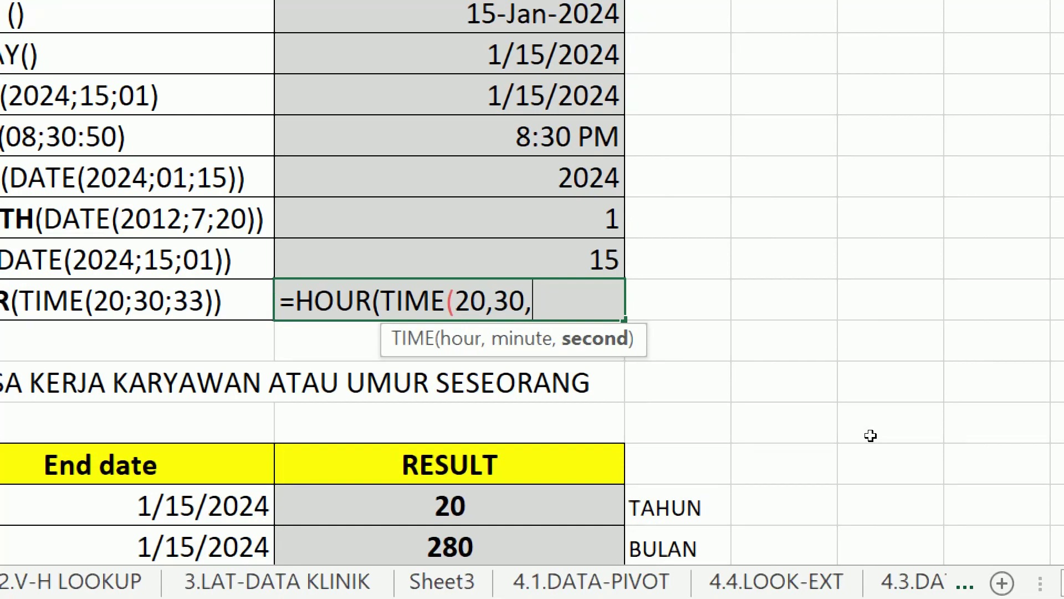
type("33)")
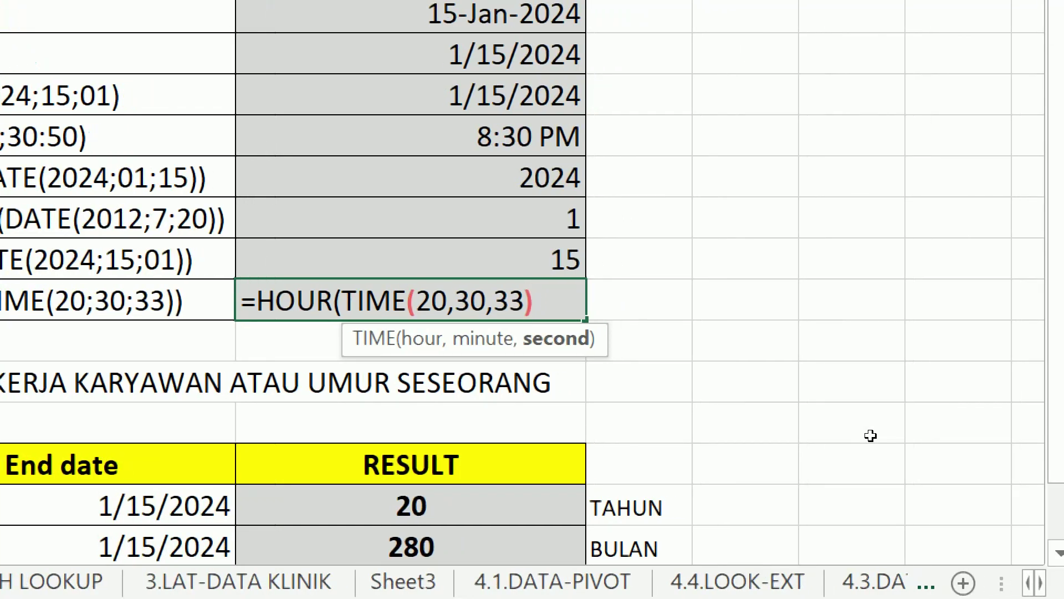
type(")")
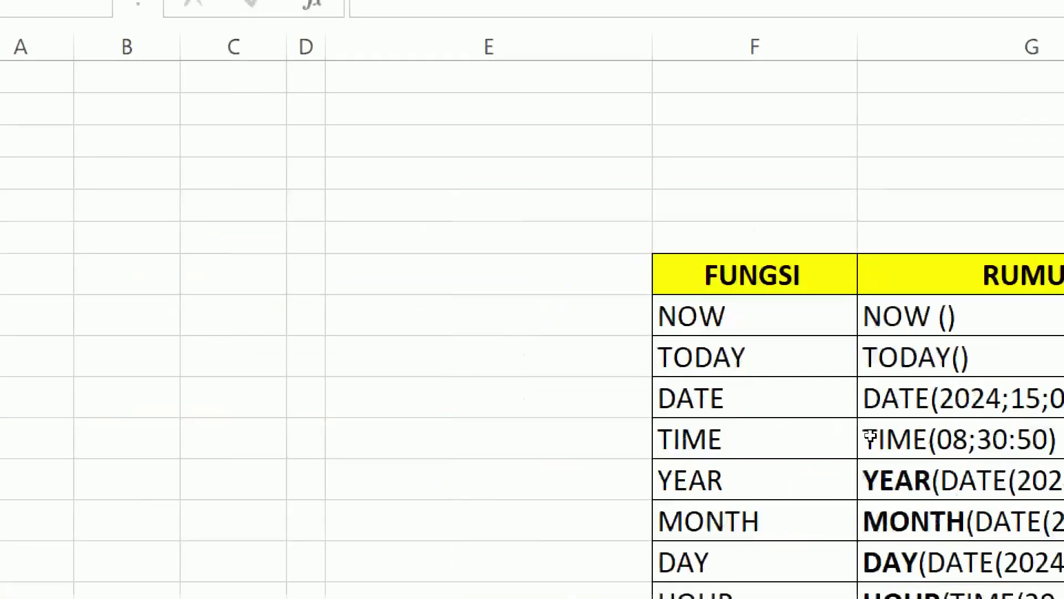
key("Return")
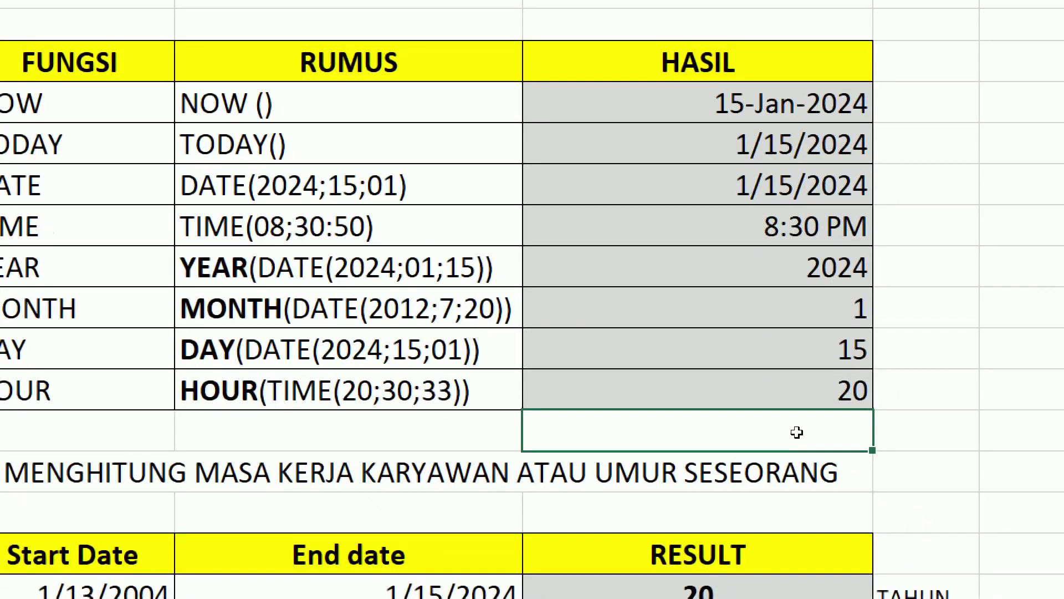
Review the completed function table, going through the FUNGSI entries and the RUMUS texts from NOW to HOUR.
key("Up")
key("Up")
key("Up")
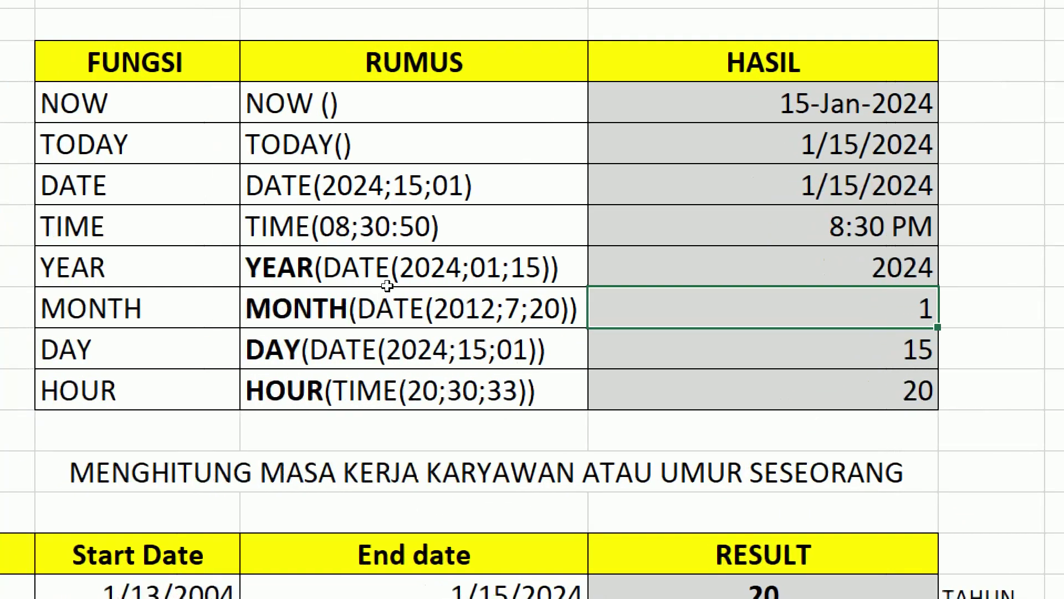
key("ctrl+Home")
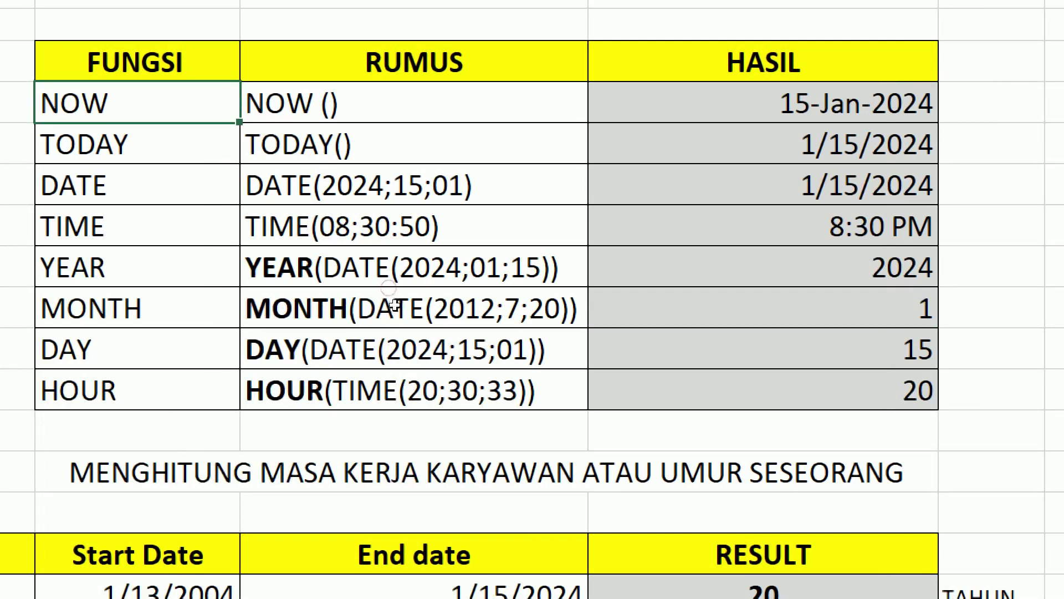
key("Down")
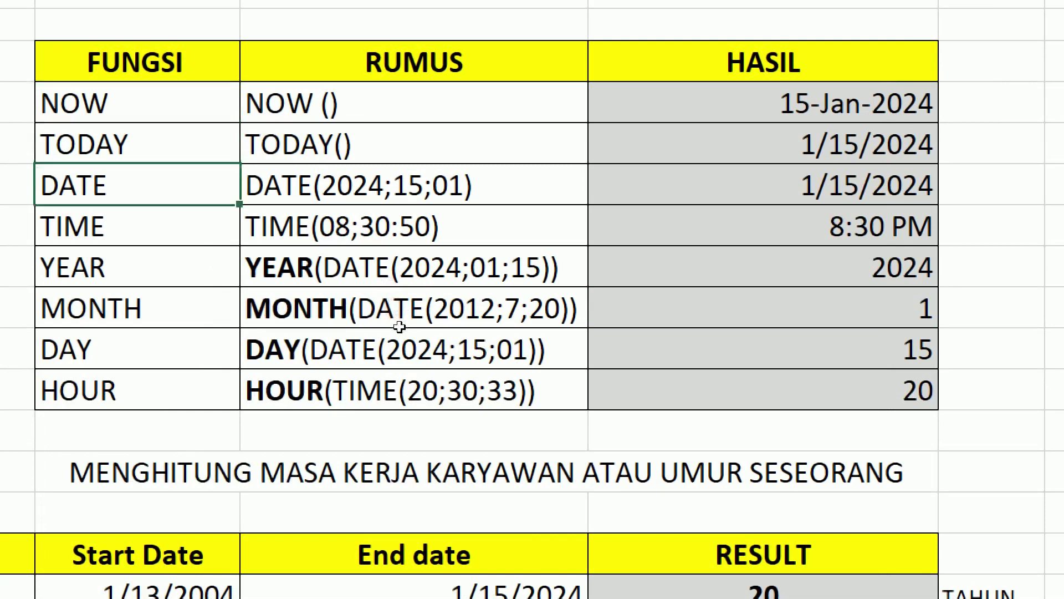
key("Down")
key("Down")
left_click_drag(516, 103, 515, 391)
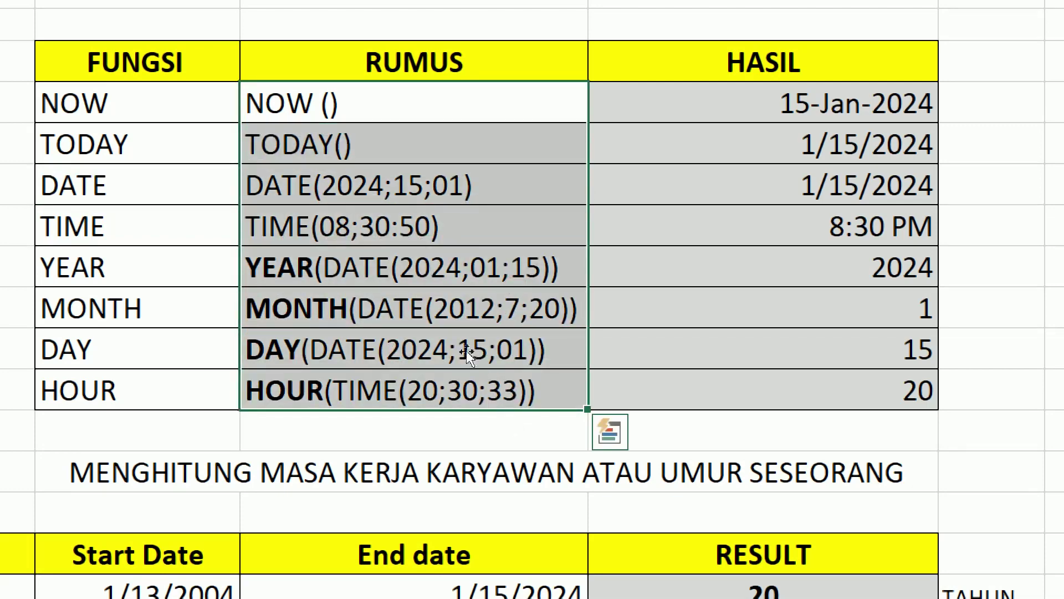
Examine the DATEDIF formula texts, start dates and end dates in the employee service length and age table.
scroll(386, 353, "down", 3)
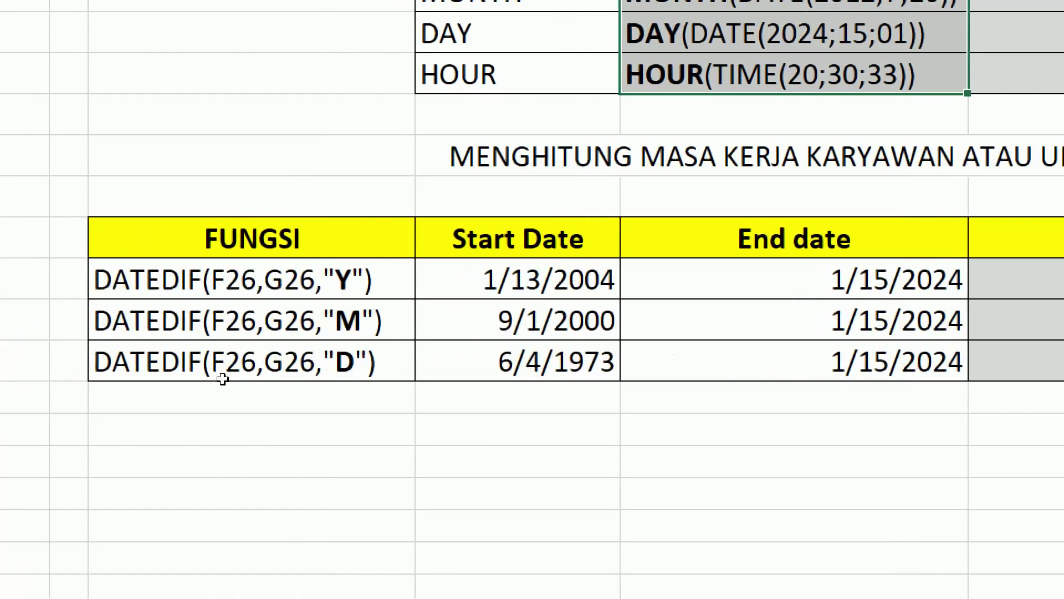
left_click(228, 280)
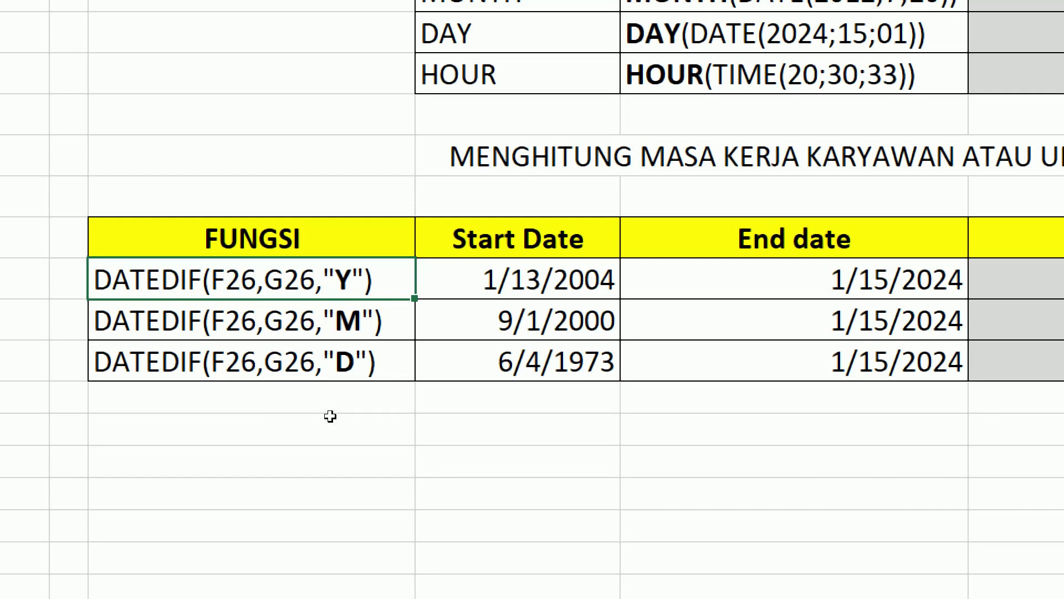
key("Right")
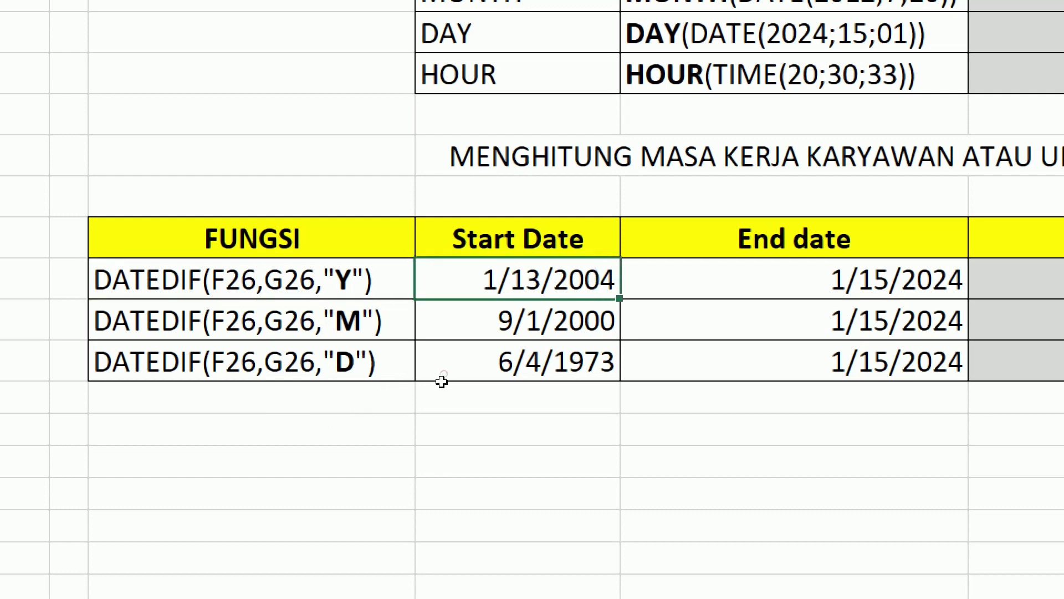
key("shift+Down")
key("shift+Down")
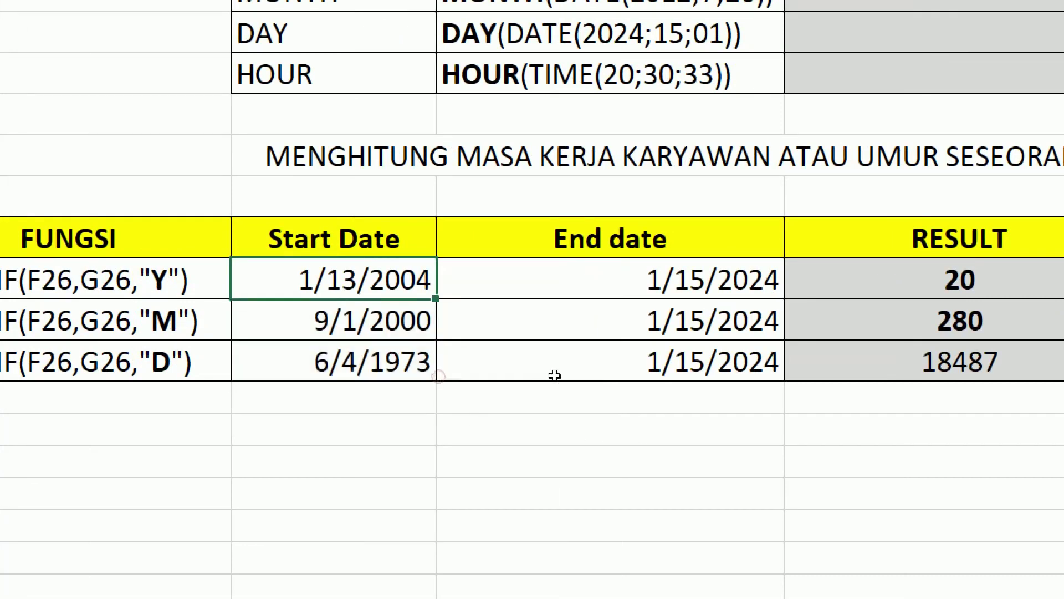
key("Right")
key("shift+Down")
key("shift+Down")
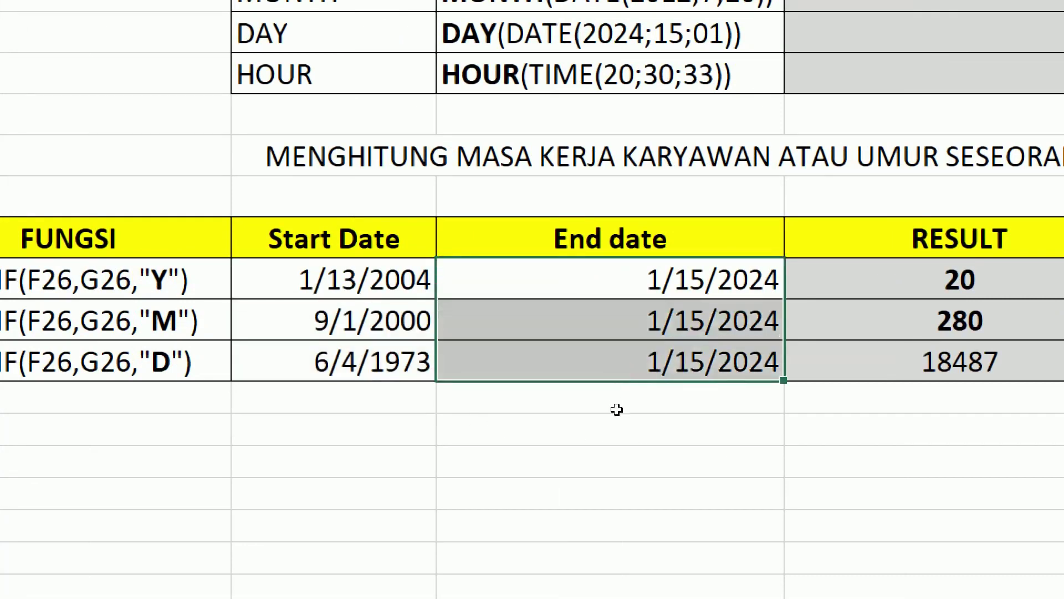
left_click(506, 399)
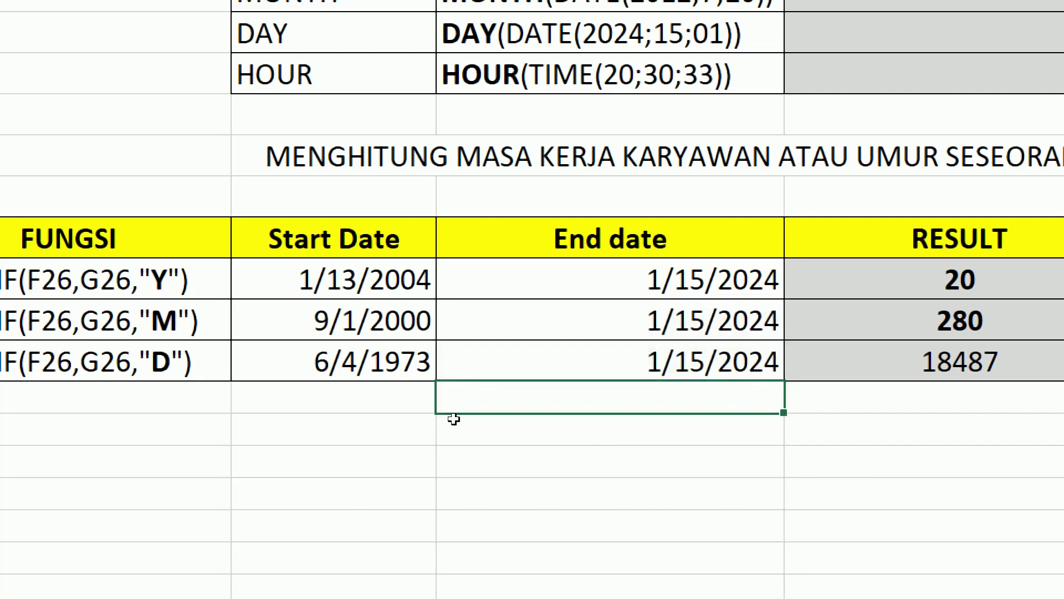
key("Up")
key("Left")
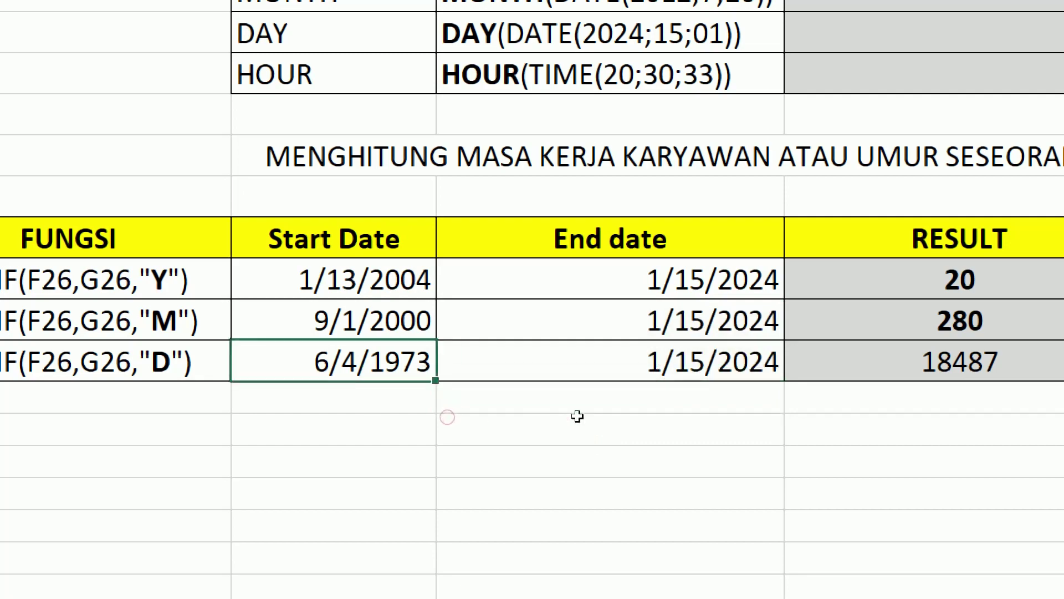
Clear the three existing values in the RESULT column of the service length and age table.
key("Right")
key("Right")
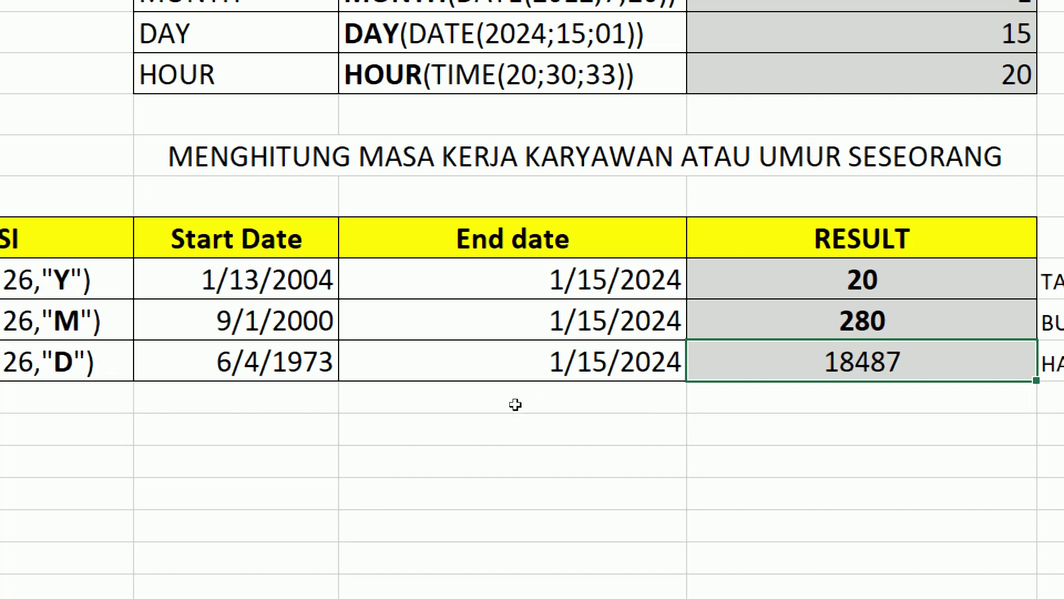
key("Up")
key("Up")
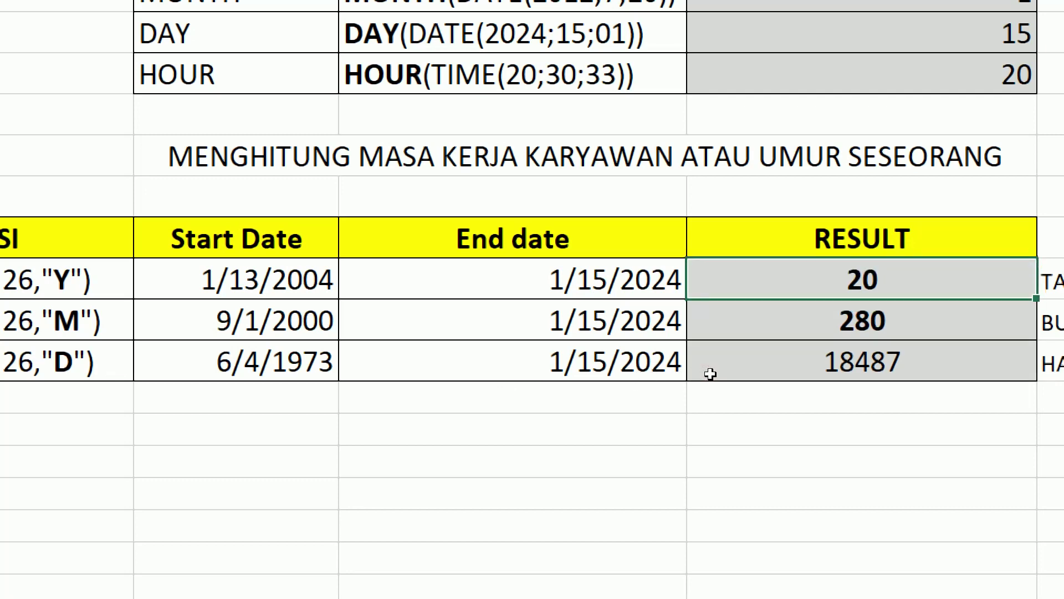
key("shift+Down")
key("shift+Down")
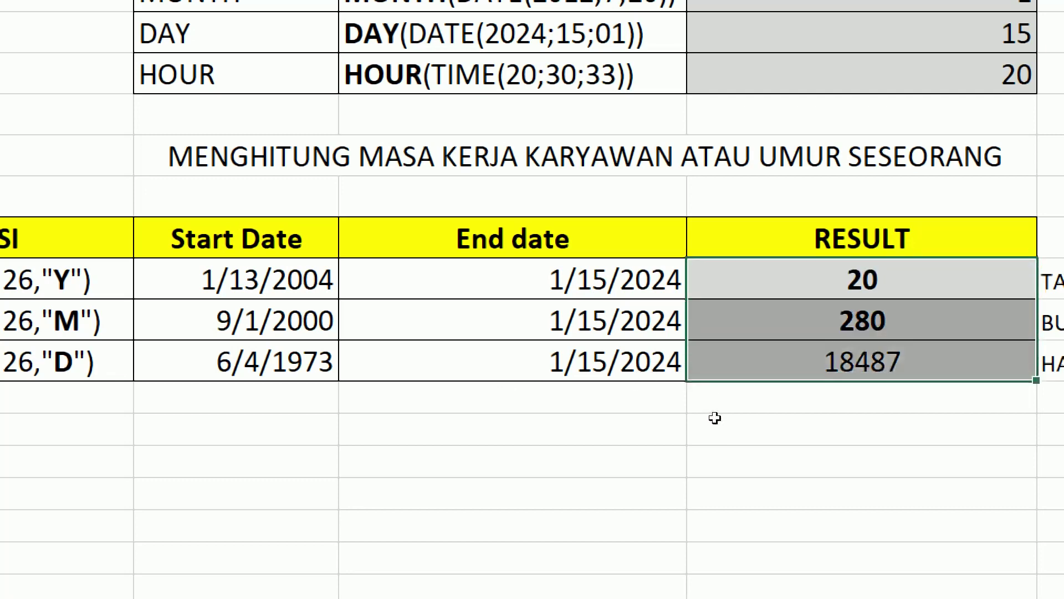
key("Delete")
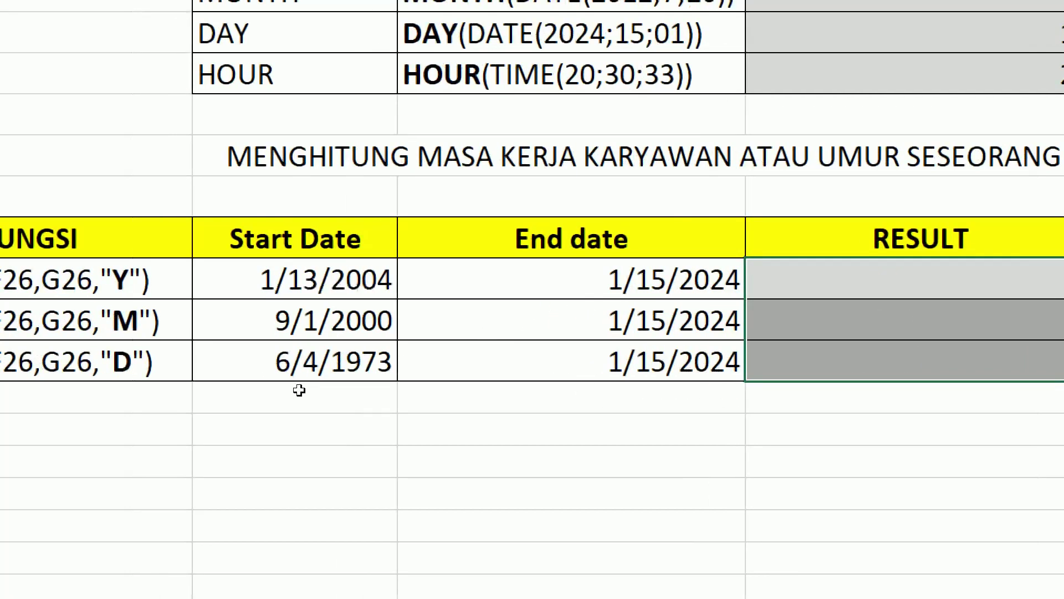
key("super")
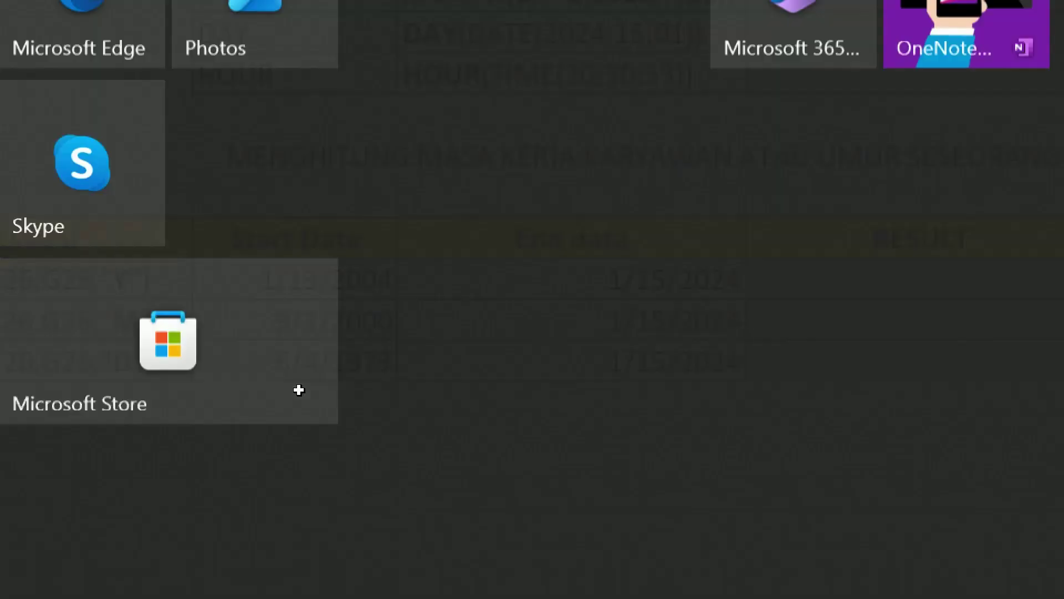
key("super")
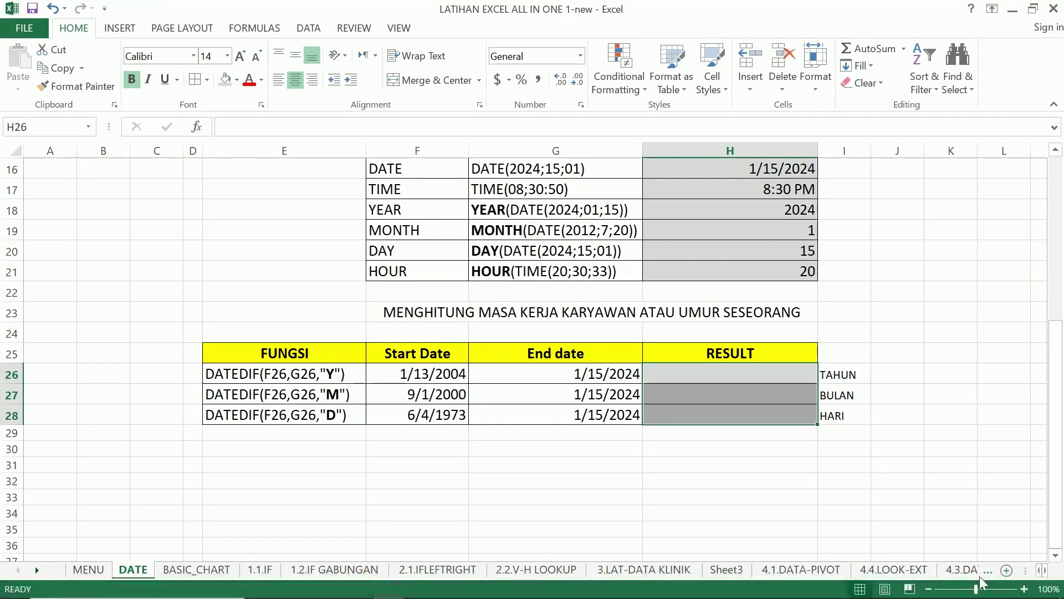
Enter the formula =DATEDIF(F26,G26,"Y") in the RESULT cell of the TAHUN row.
left_click_drag(977, 592, 981, 592)
scroll(720, 496, "down", 2)
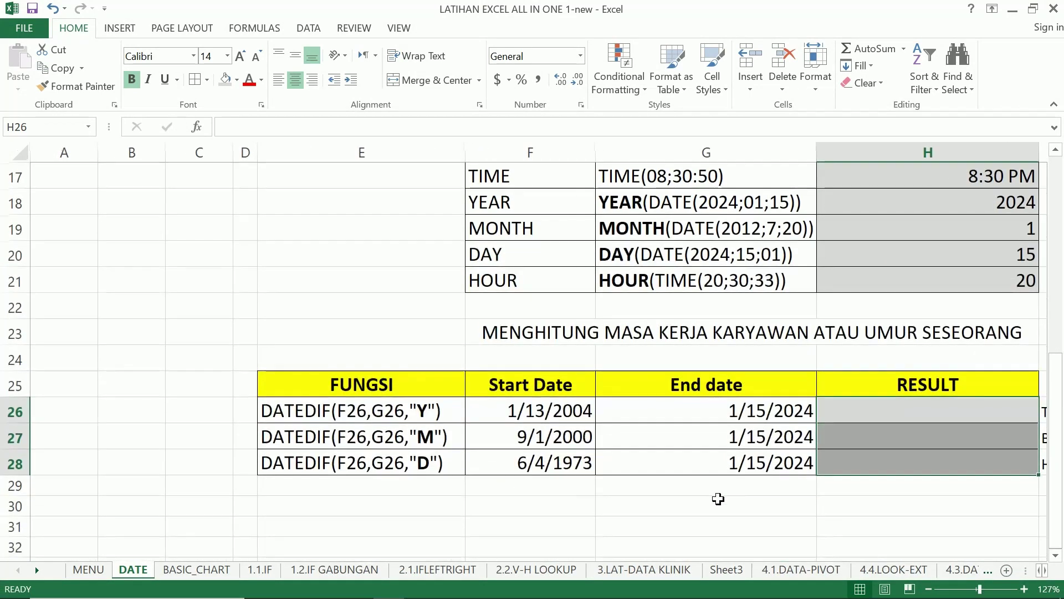
left_click(889, 470)
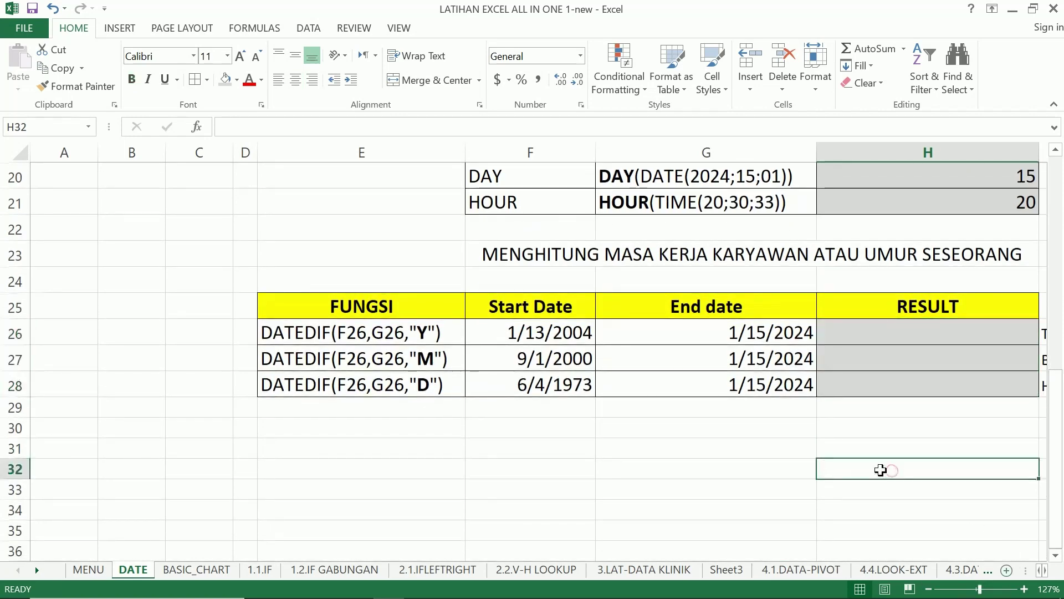
scroll(881, 470, "right", 1)
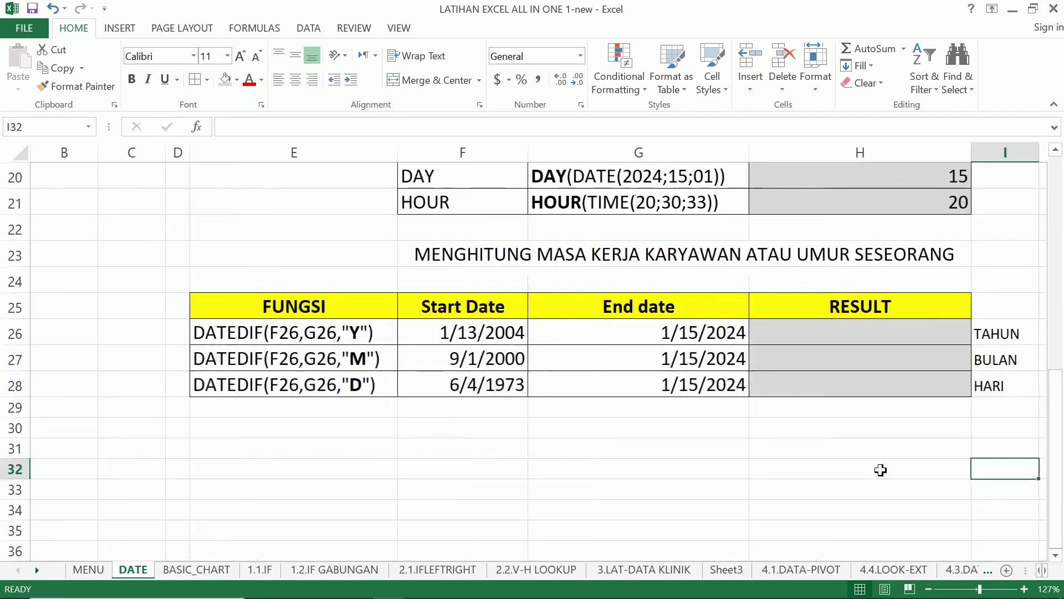
left_click(835, 334)
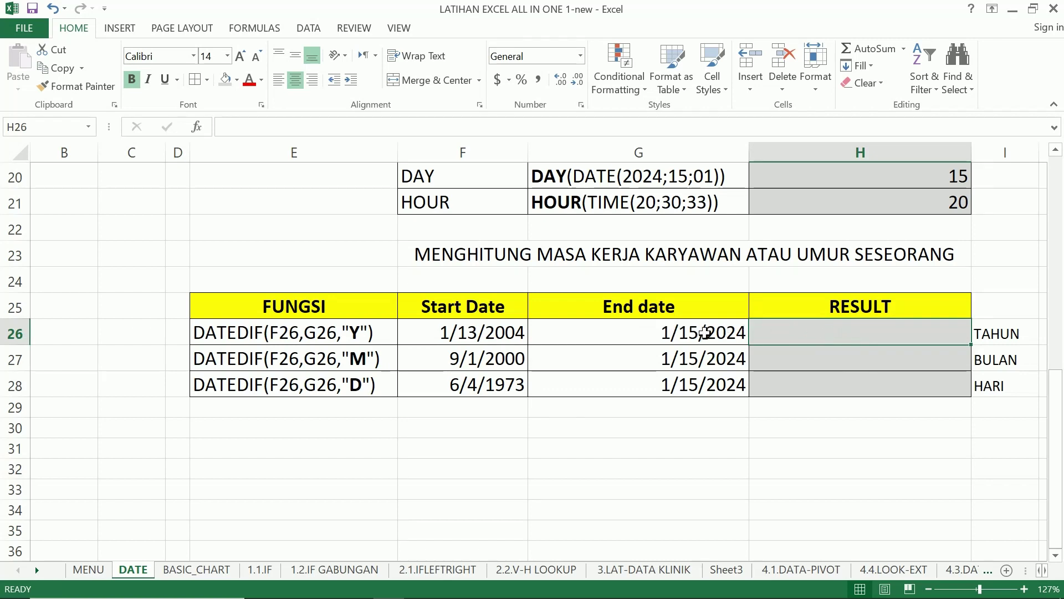
type("+")
key("BackSpace")
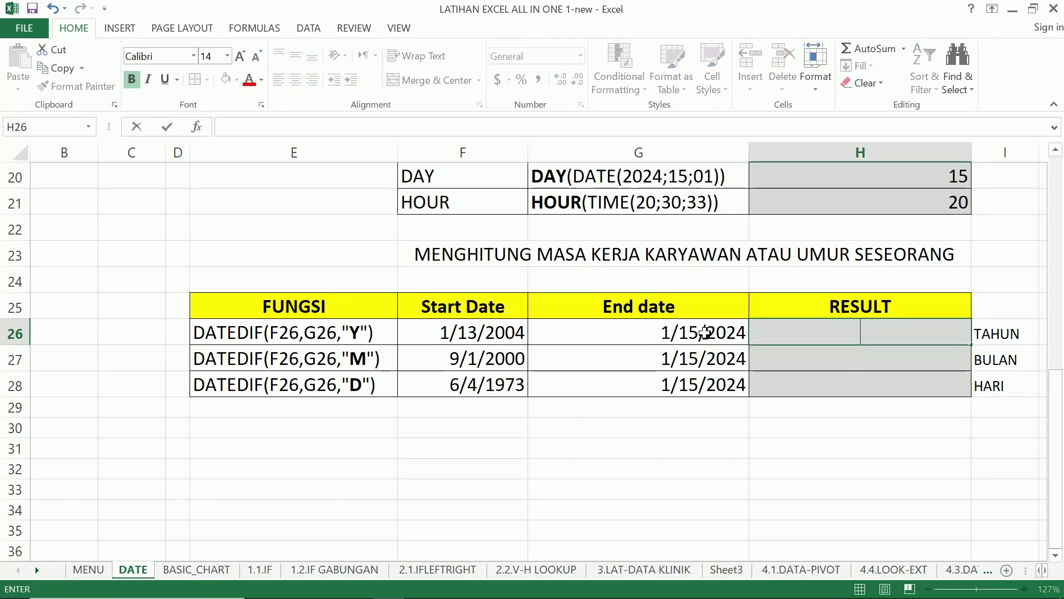
type("=")
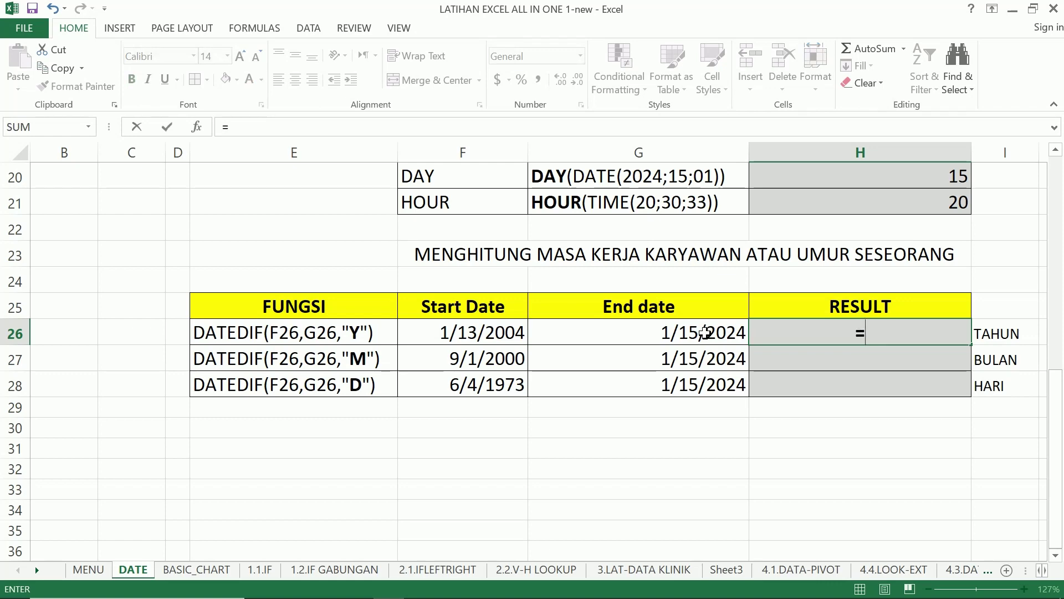
type("DATED")
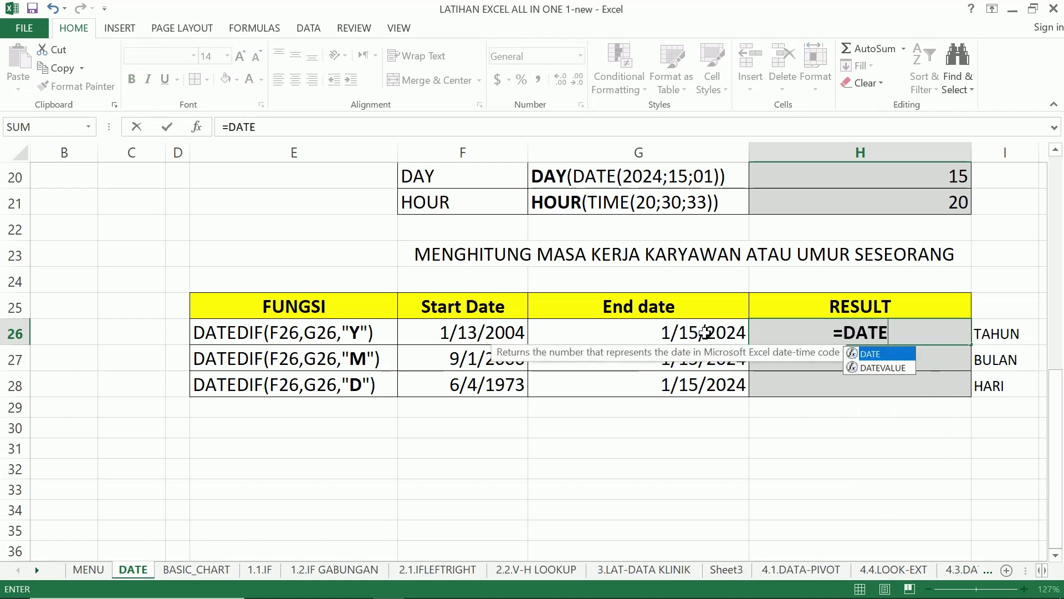
type("IF(")
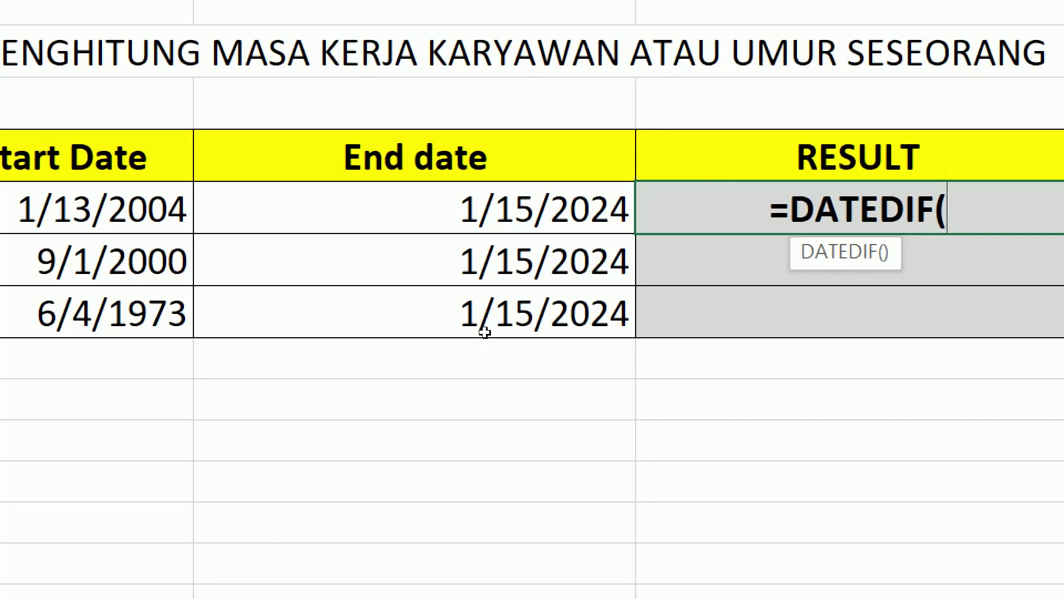
key("Left")
key("Left")
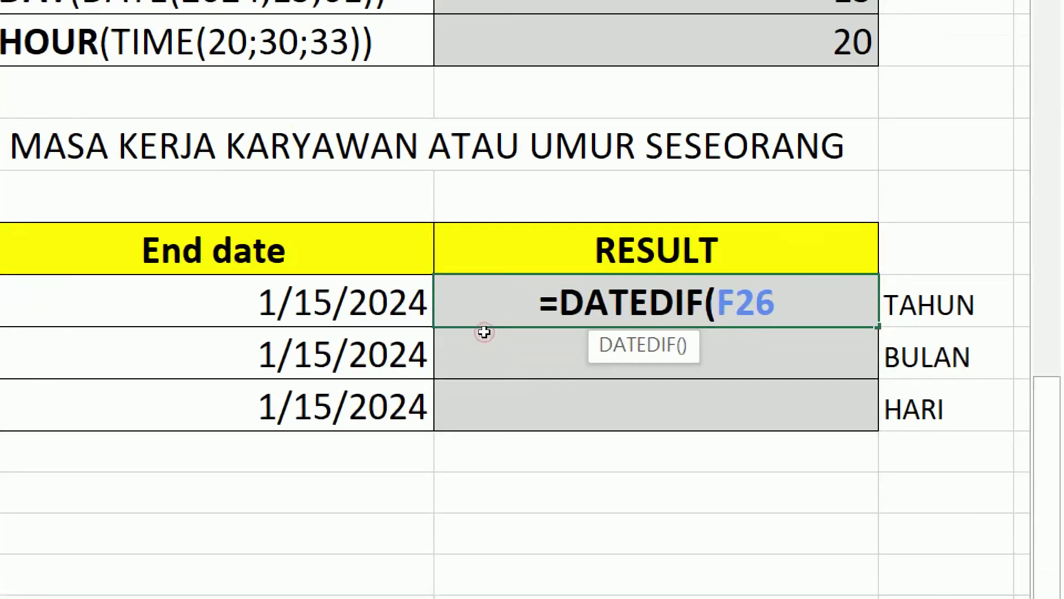
type(",")
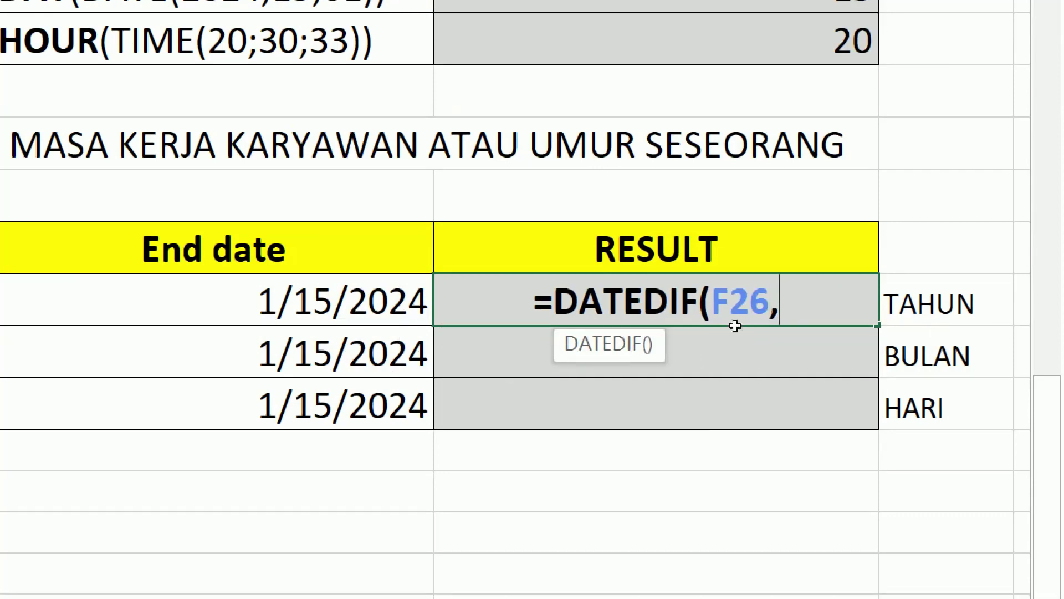
key("Left")
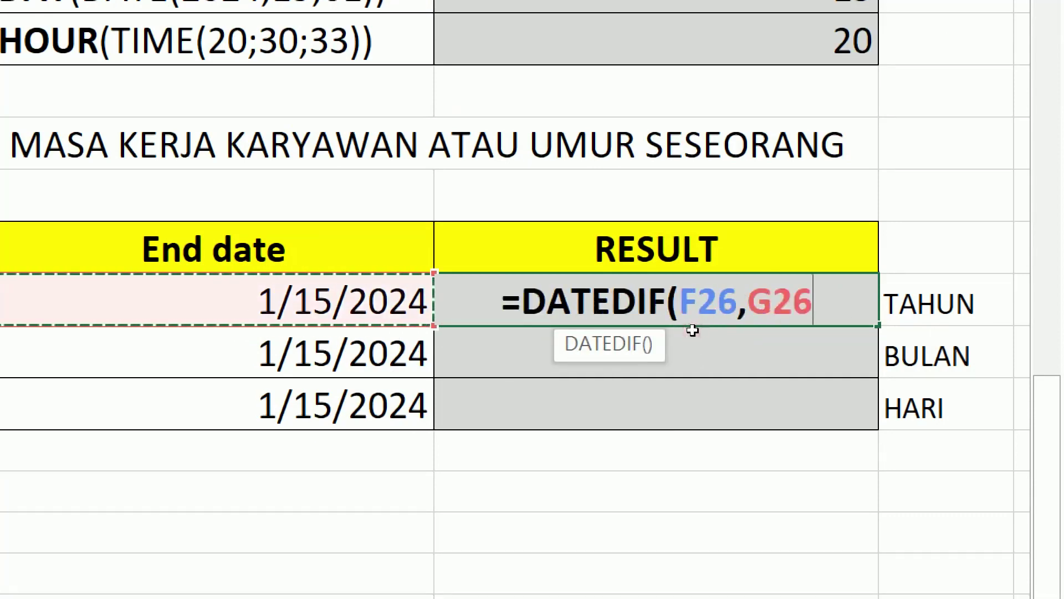
type(",\"")
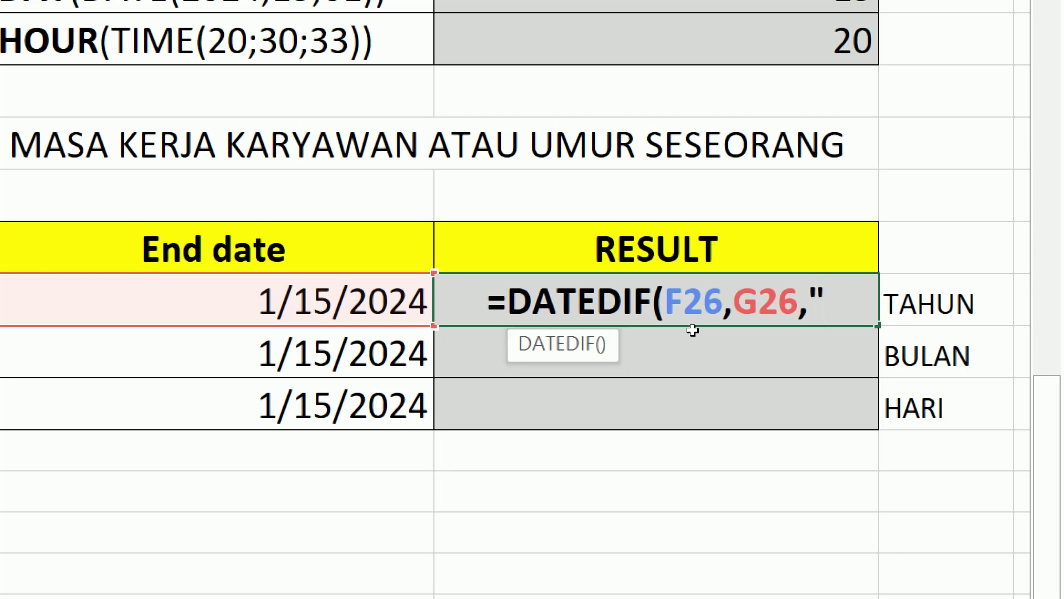
type("Y")
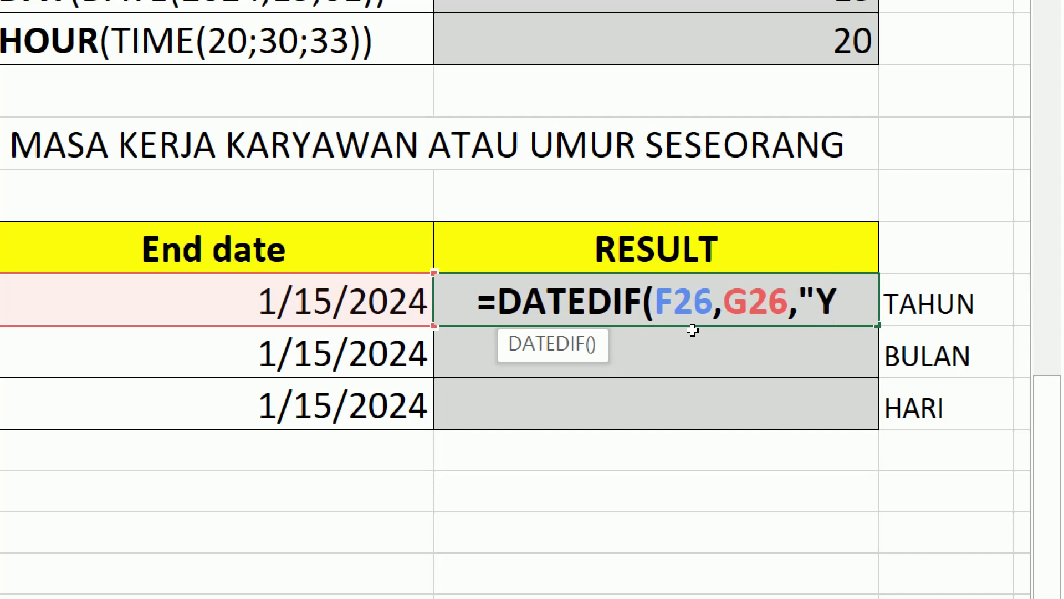
type("\")")
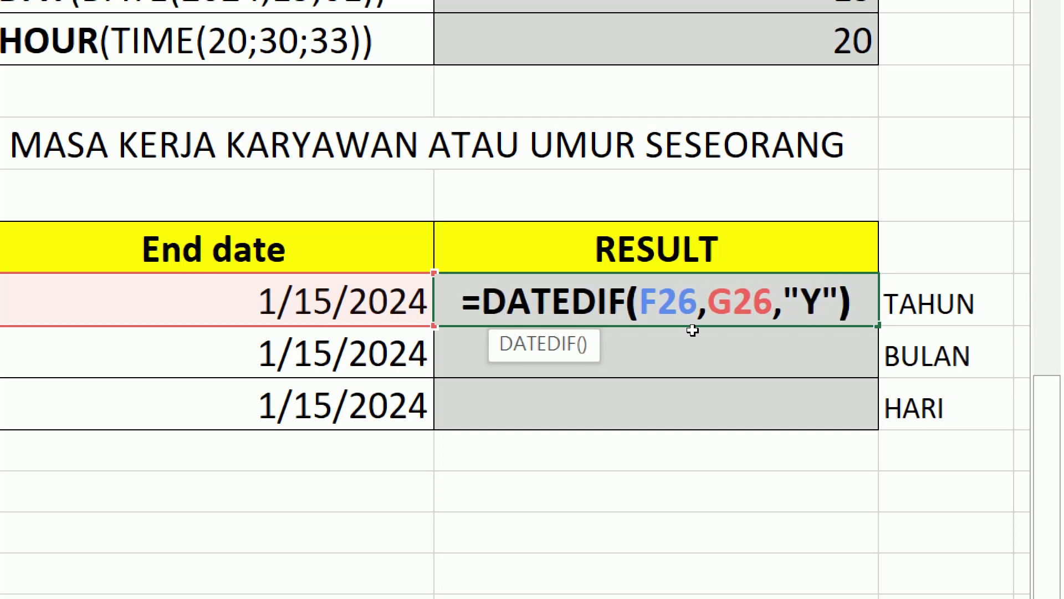
key("Return")
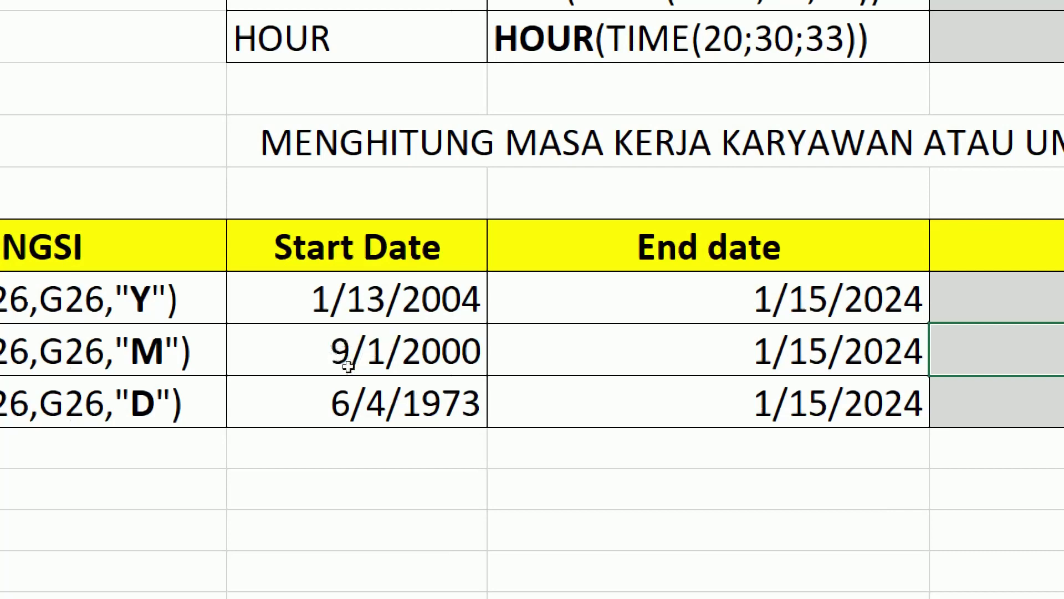
Check the start and end dates of the BULAN row and begin a DATEDIF formula in its RESULT cell.
left_click(483, 356)
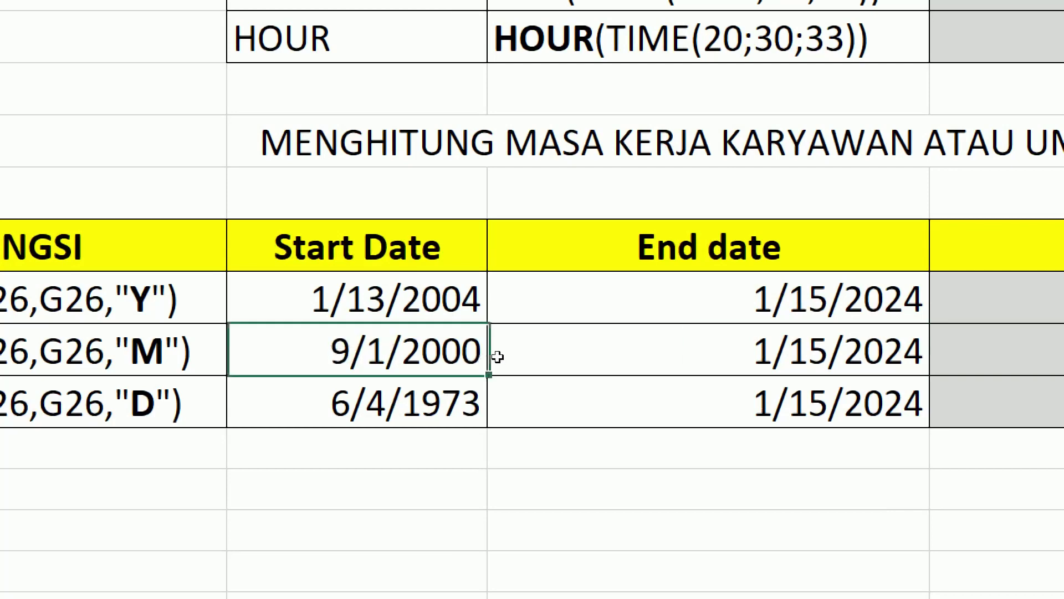
left_click(714, 360)
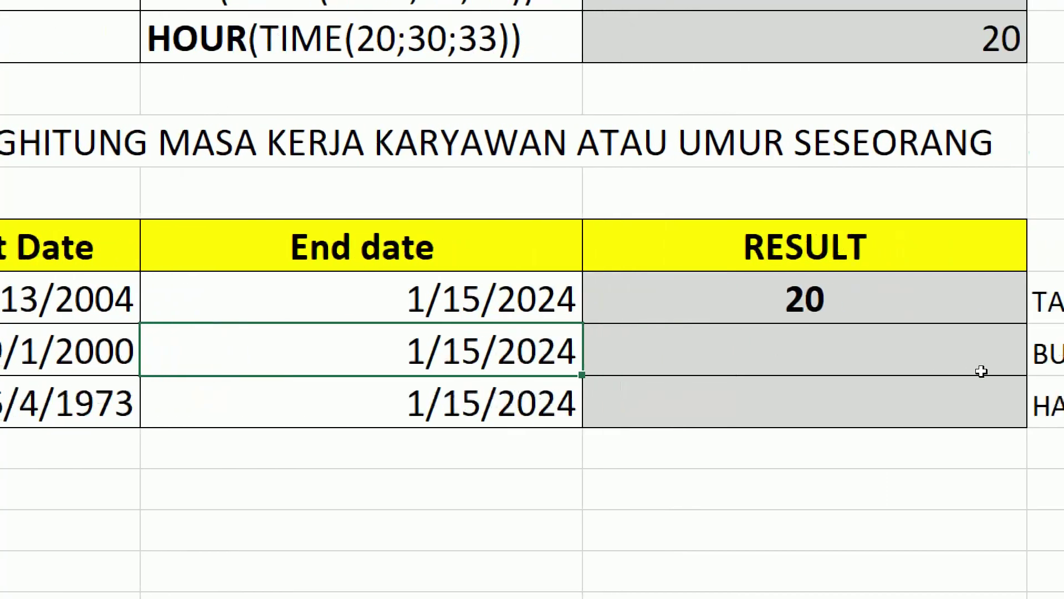
left_click(875, 357)
type("=")
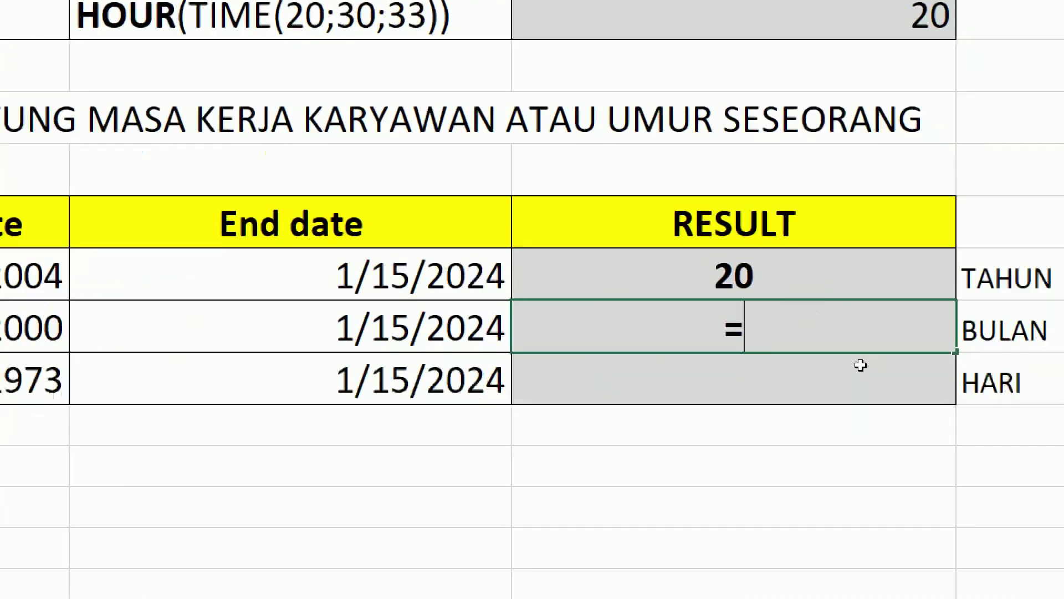
type("DATE")
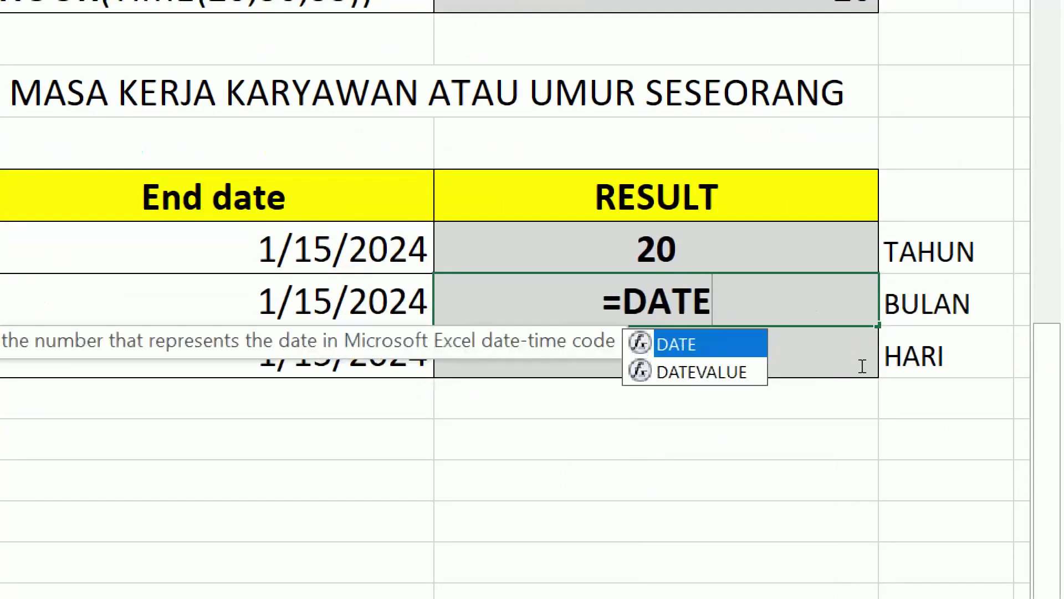
type("DIF(")
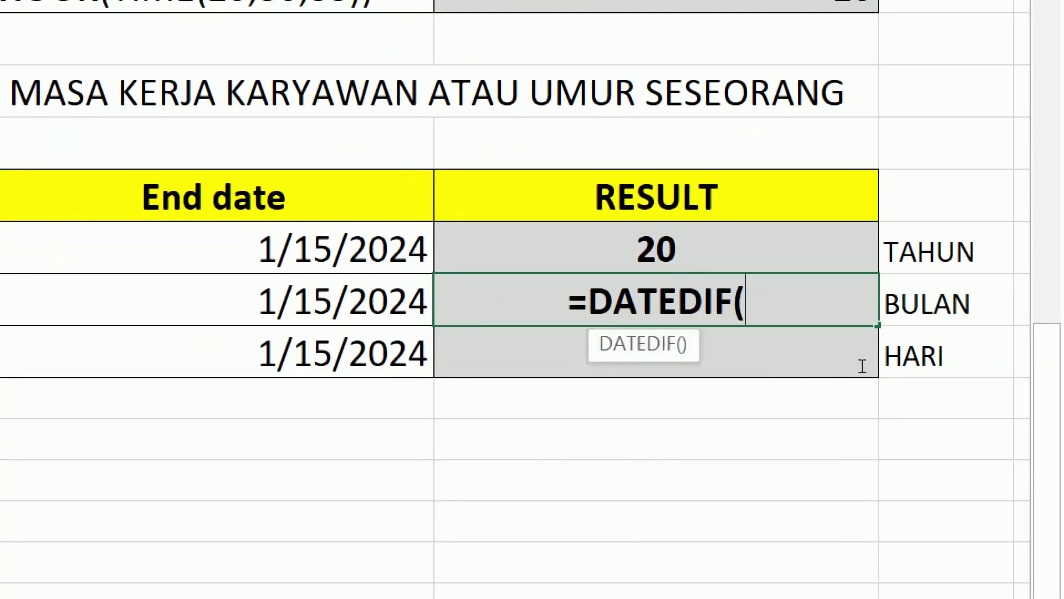